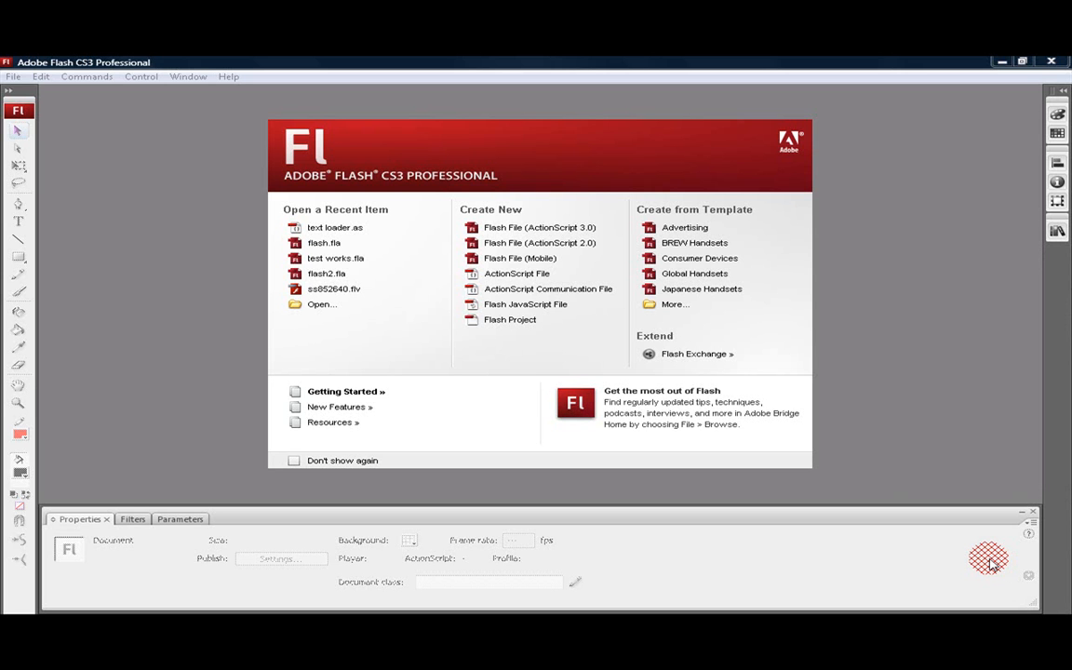
- Create a new Flash file for ActionScript 3.0 and add two more layers to its timeline
click(502, 227)
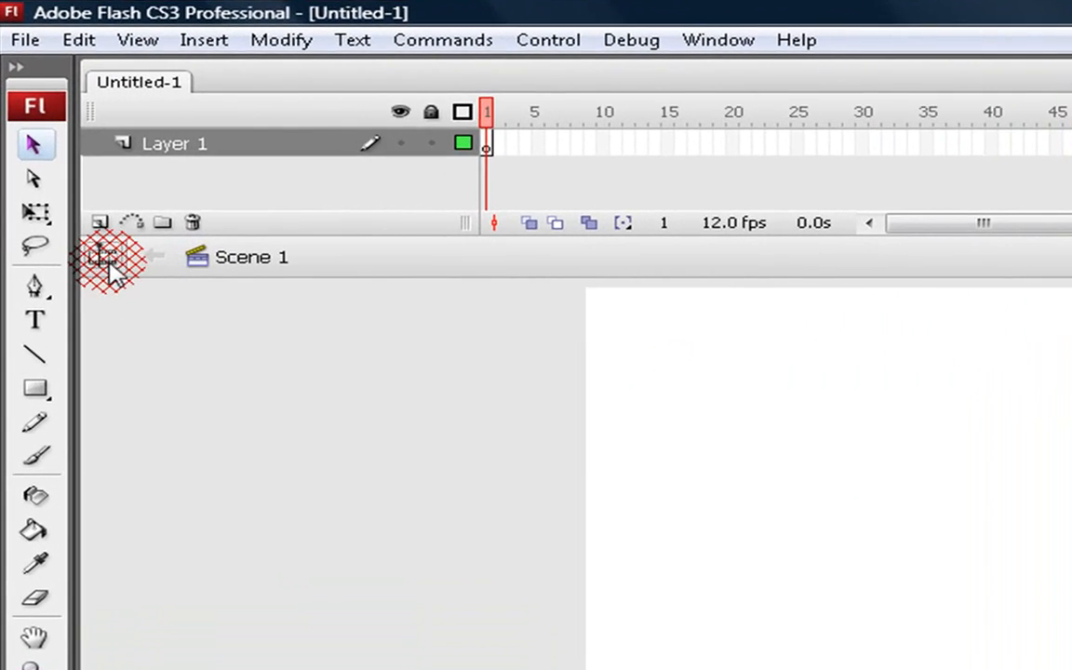
click(100, 222)
click(99, 223)
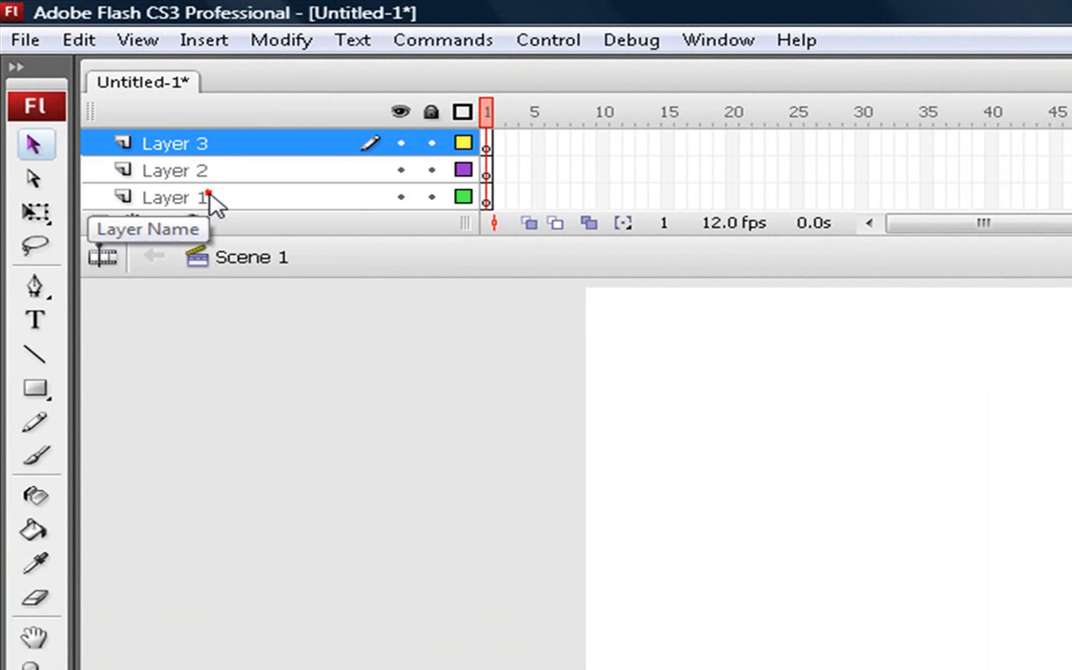
- Rename Layer 1 as content, Layer 2 as preloader and Layer 3 as actions
click(208, 197)
double_click(208, 197)
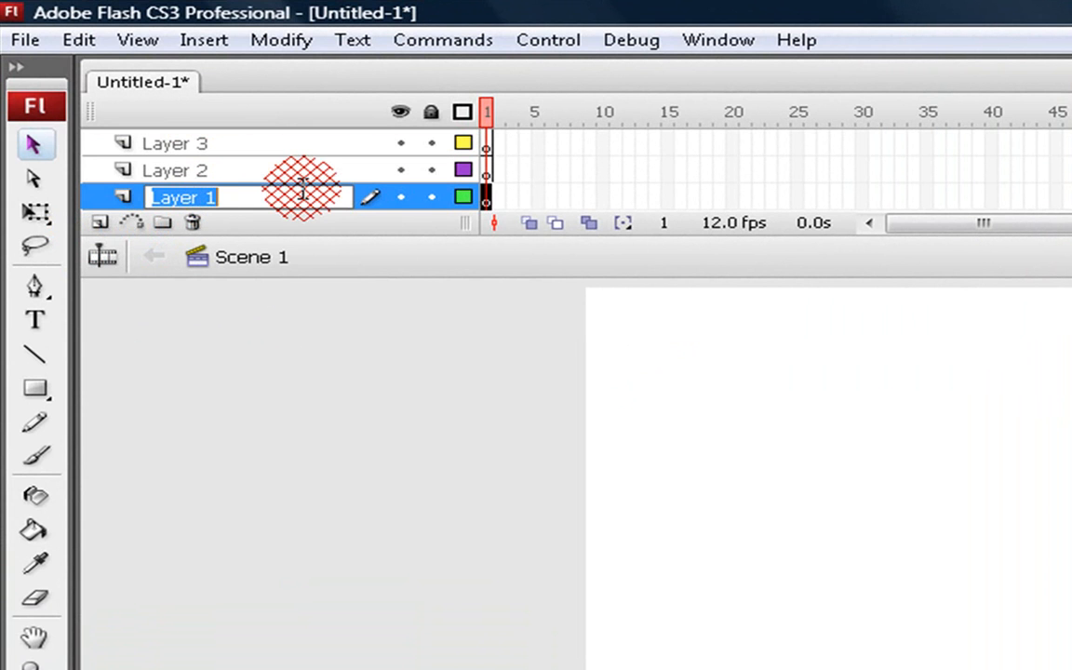
text(comn)
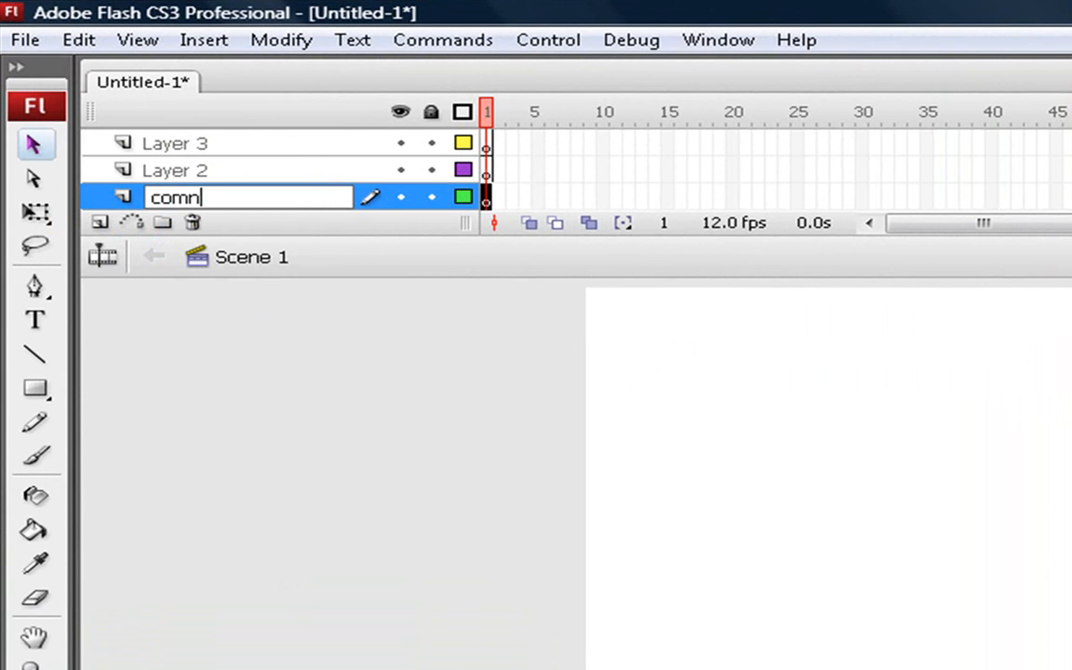
text(ntent)
click(188, 145)
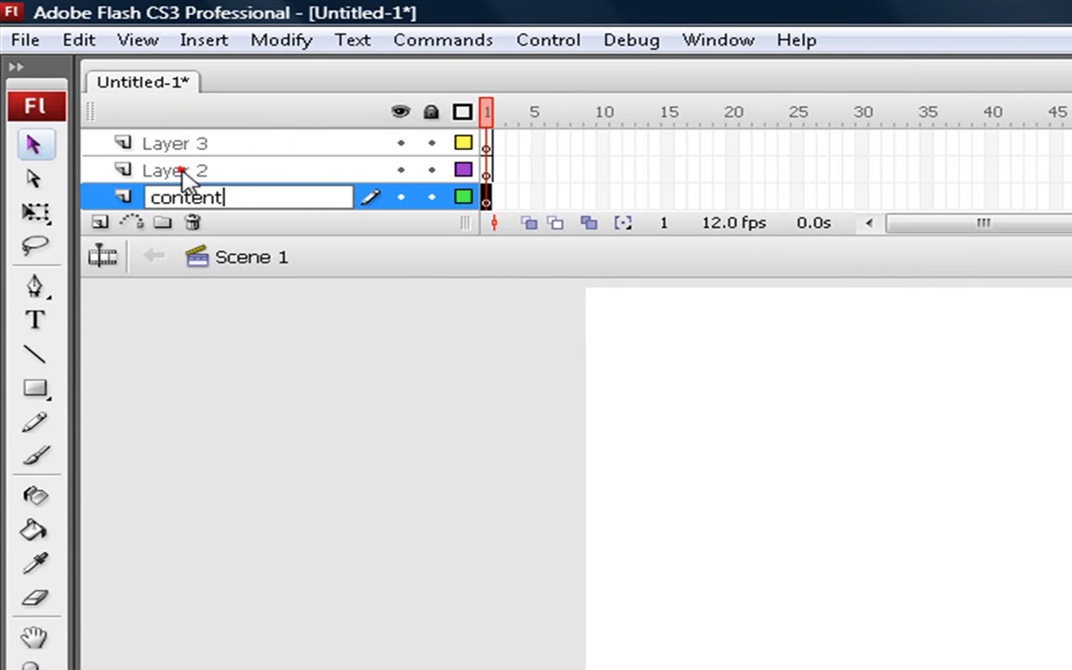
double_click(180, 170)
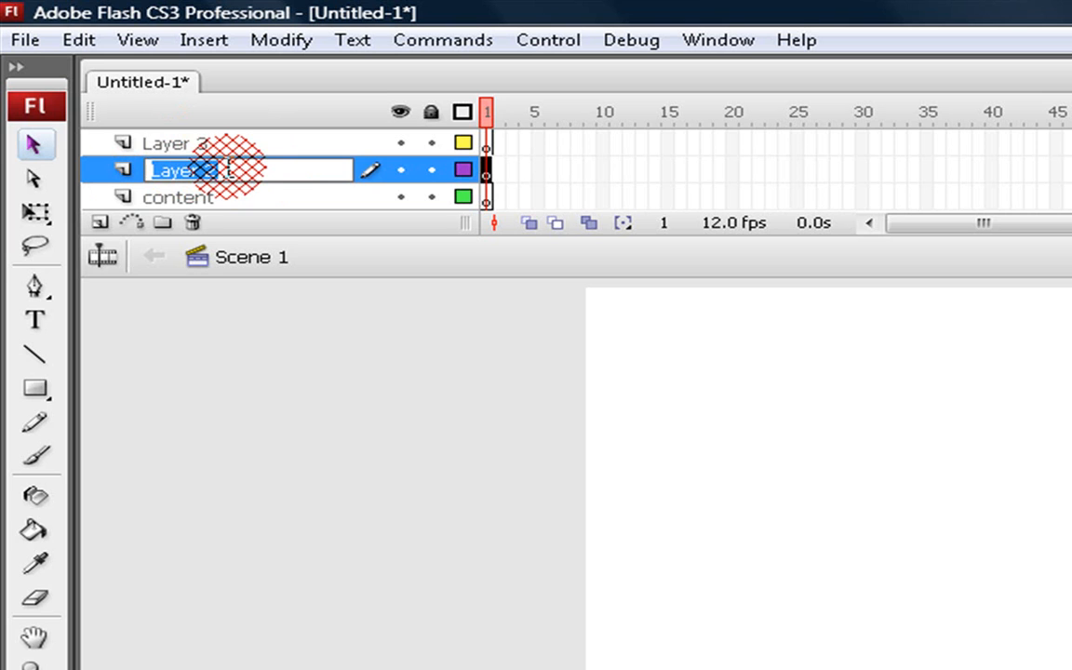
text(preloader)
click(192, 211)
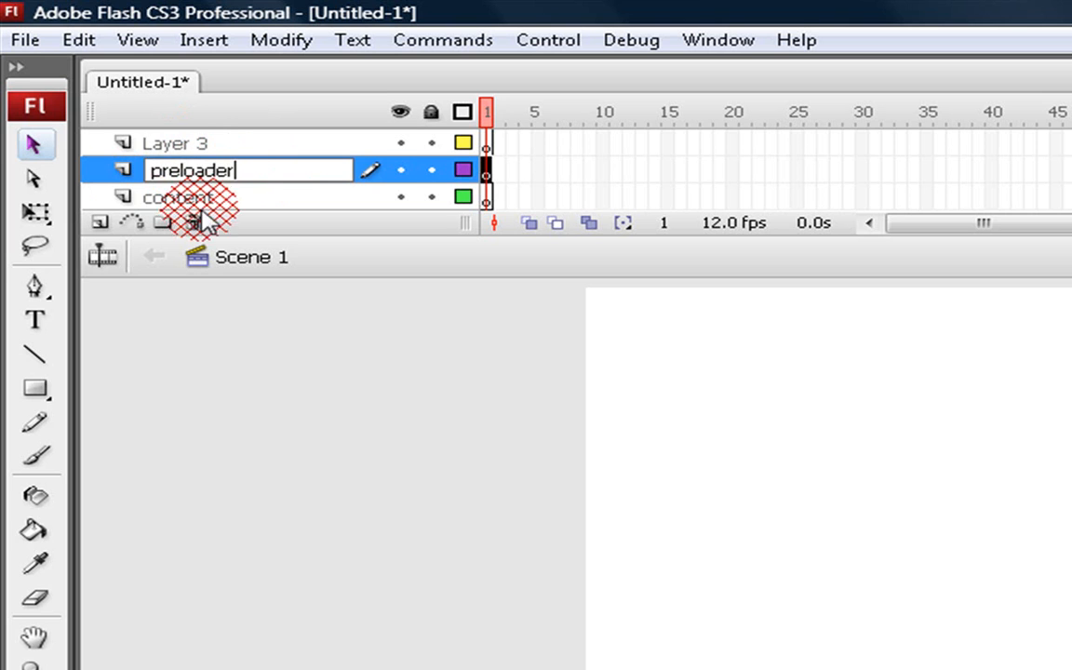
double_click(198, 144)
text(actio)
click(433, 256)
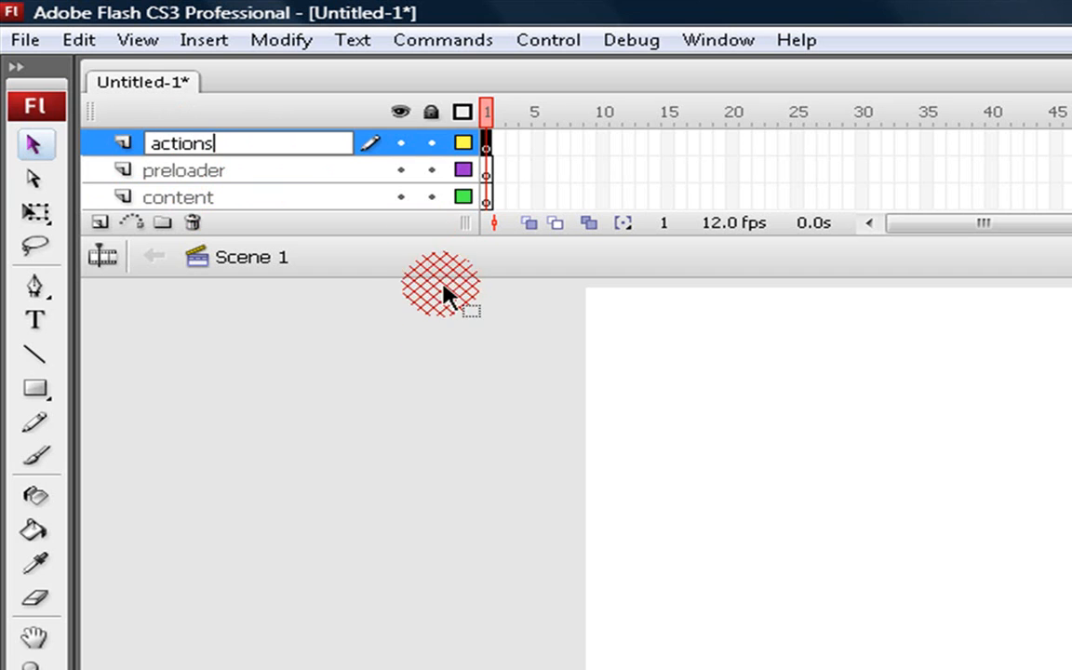
click(440, 335)
- Insert keyframes at frame 2 on the actions, preloader and content layers
click(490, 147)
drag(498, 139, 499, 215)
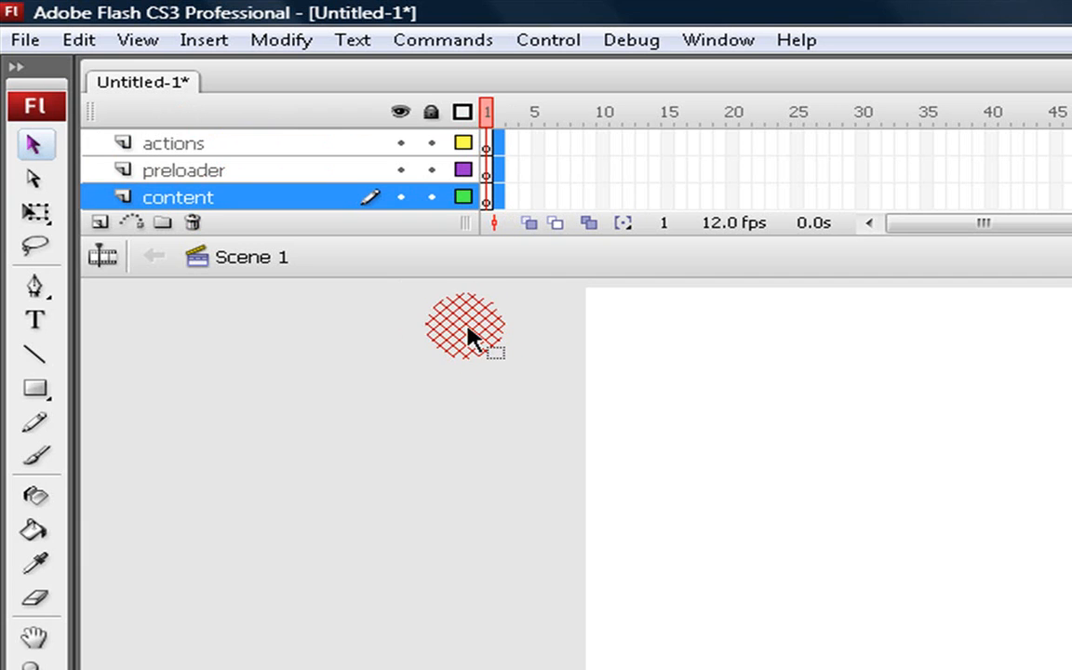
key(F6)
click(503, 311)
click(499, 200)
drag(504, 199, 516, 354)
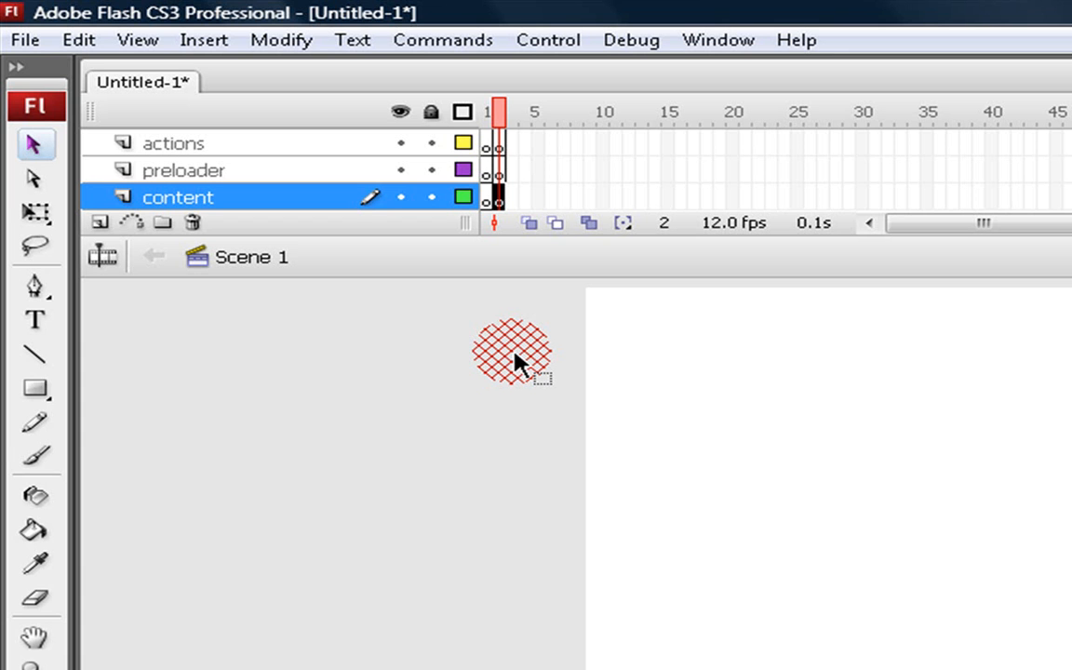
- Import the Waterfall picture from Sample Pictures onto the stage in frame 2 of the content layer
click(20, 39)
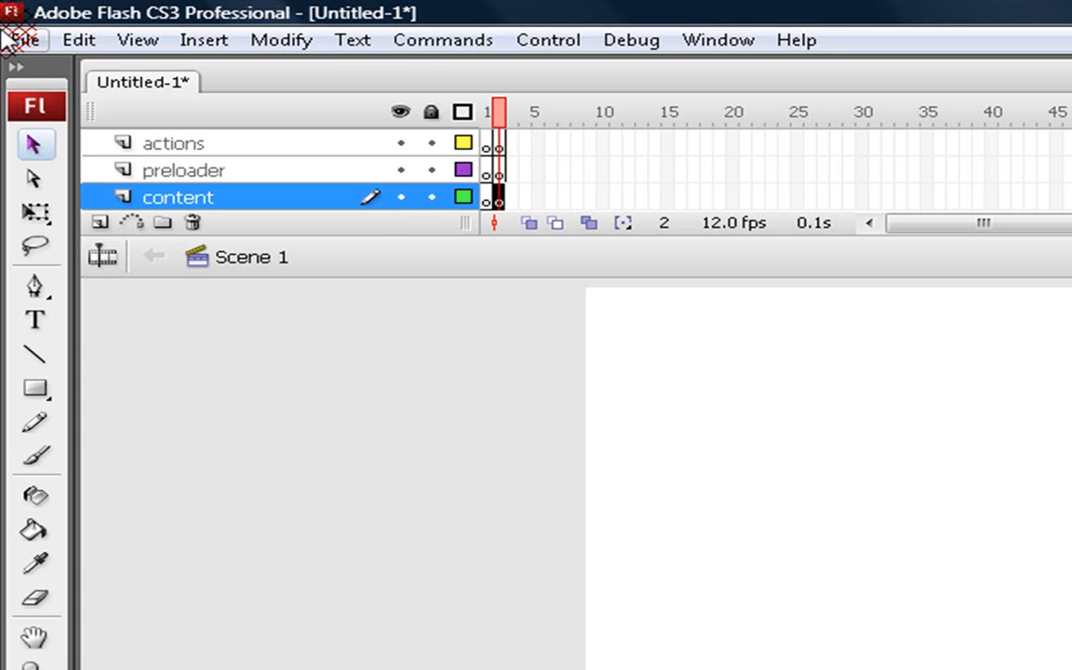
click(139, 503)
click(507, 508)
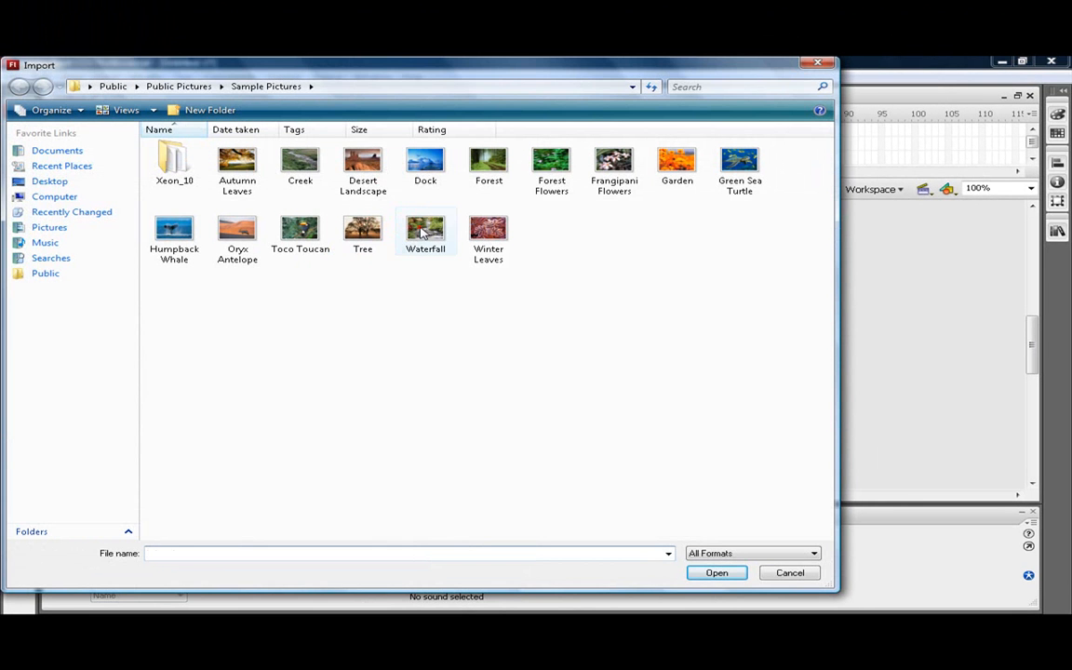
click(423, 231)
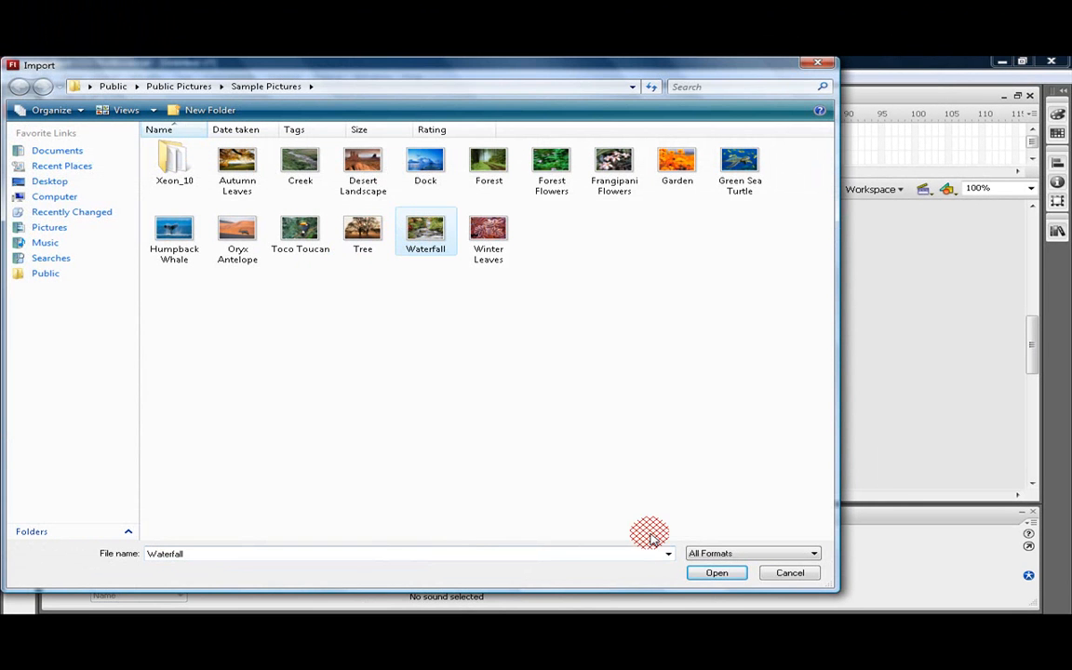
click(718, 572)
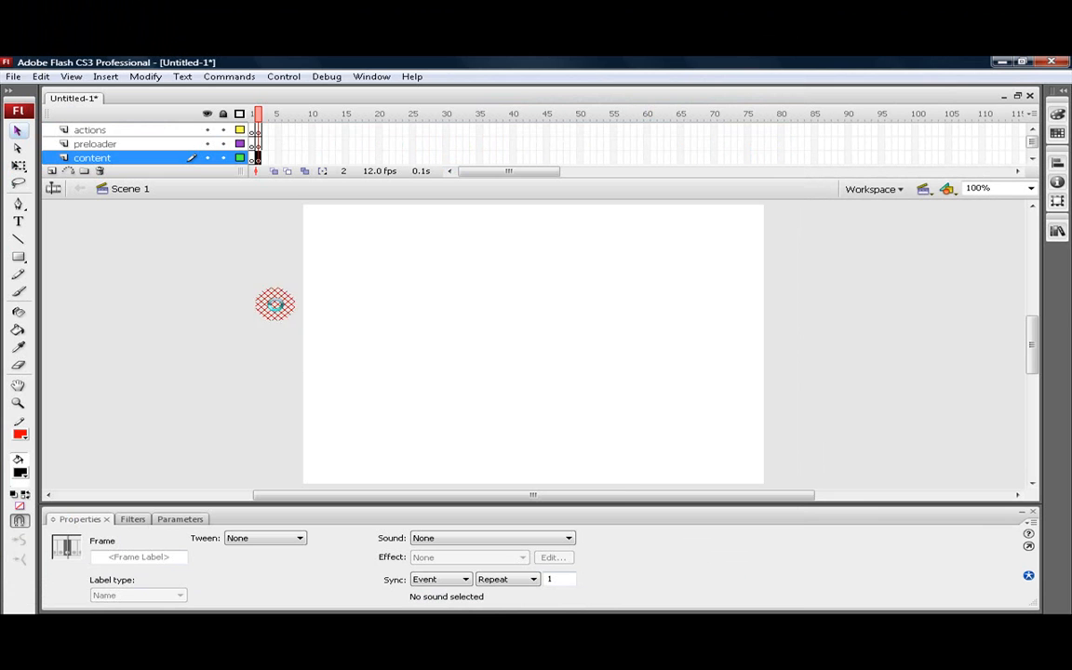
- Add the script stop(); to frame 2 of the actions layer
click(256, 130)
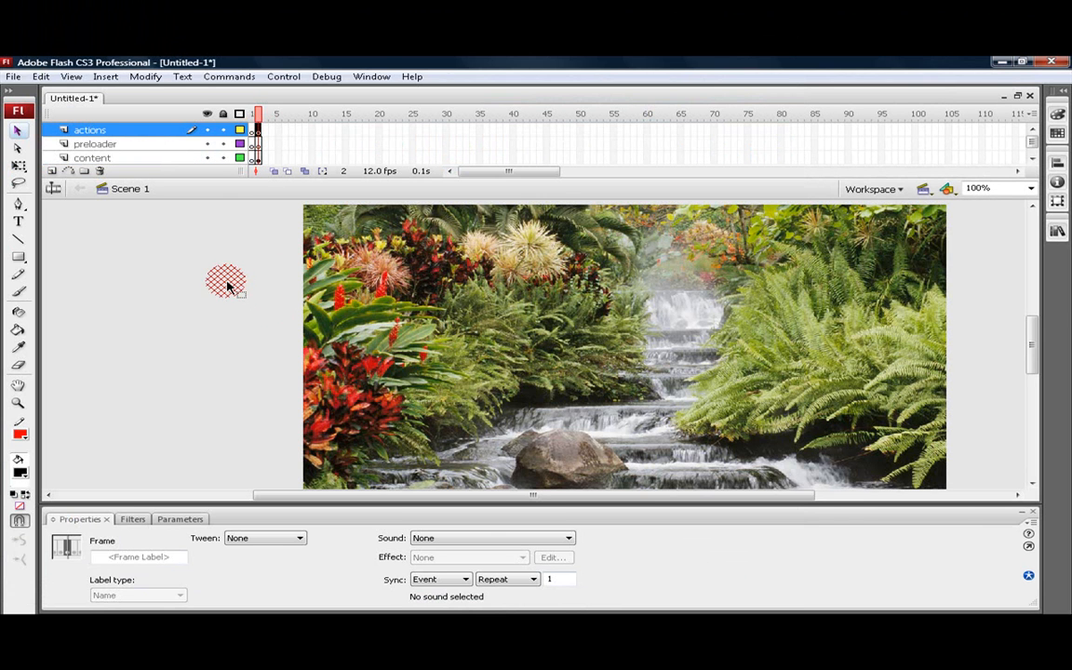
key(F9)
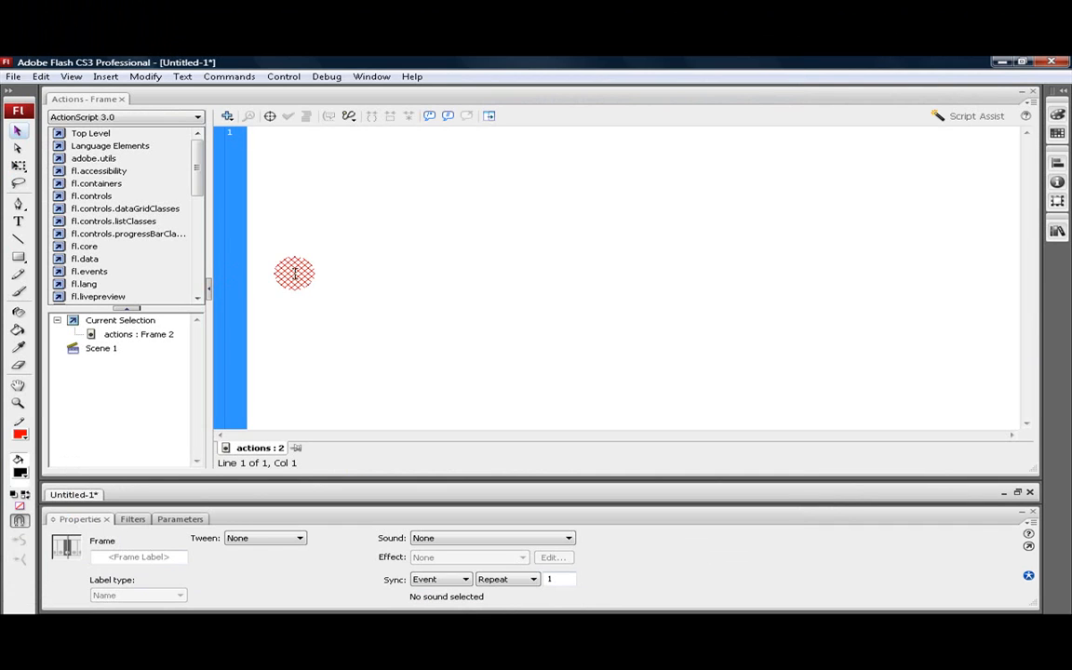
text(stop();)
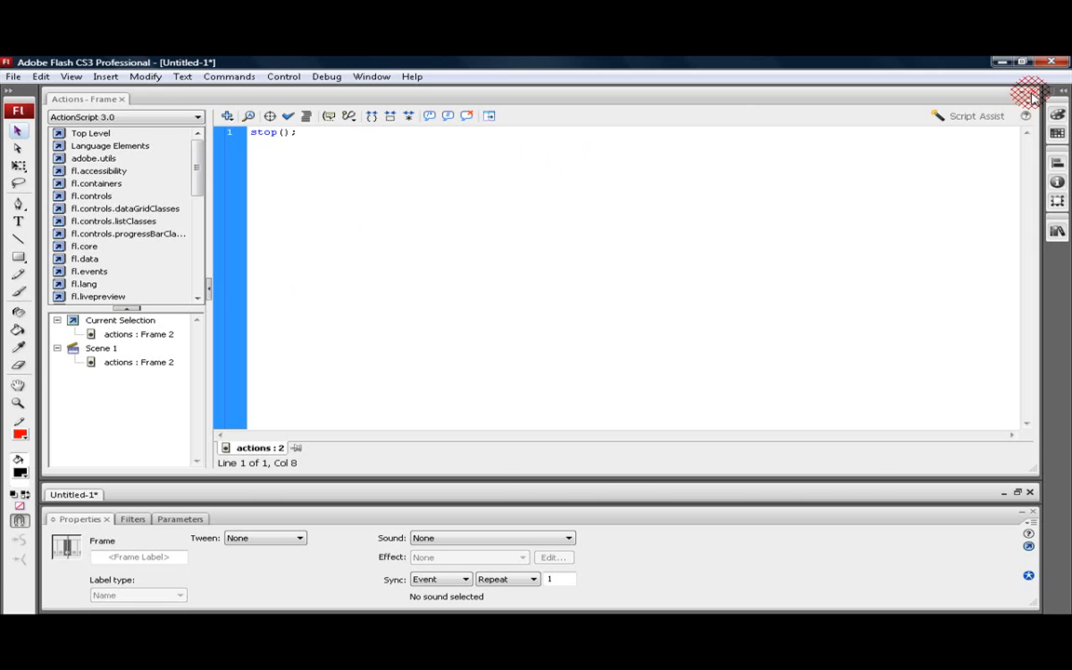
key(F9)
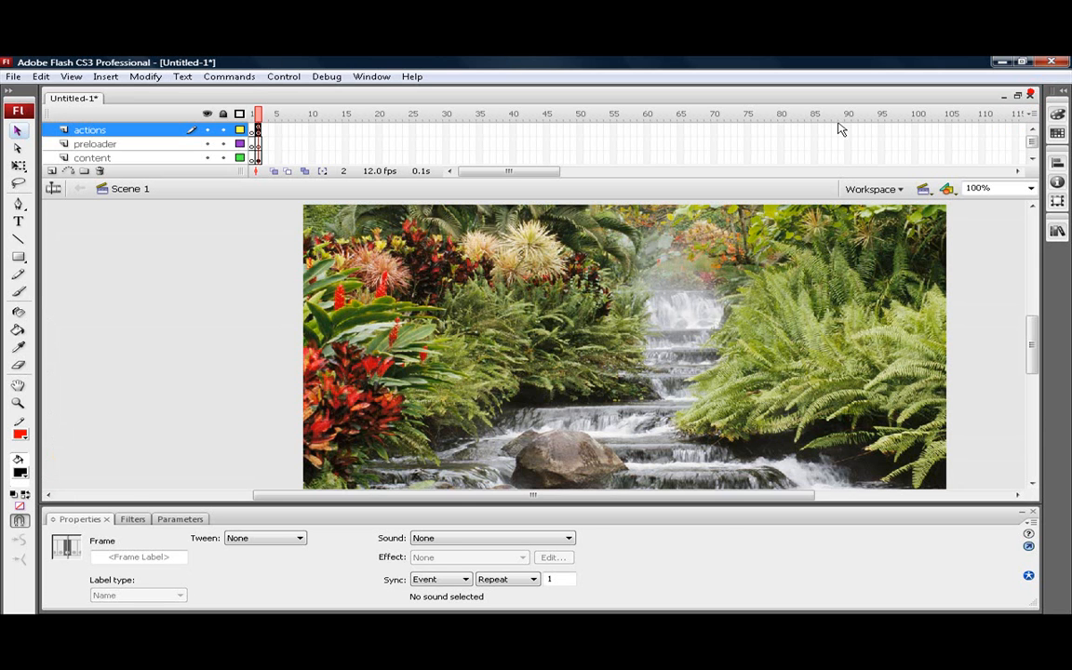
- Script frame 1 of the actions layer with stop() and an ENTER_FRAME function preload1 that updates rectangle_clip and text_clip and plays frame 2 once loaded
click(252, 129)
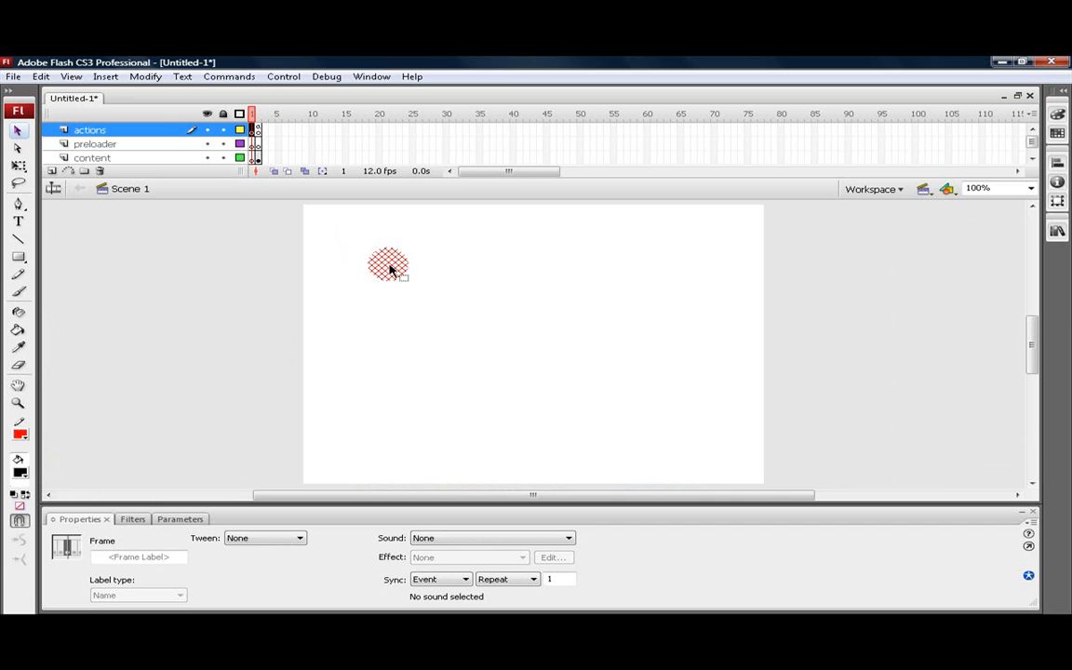
key(F9)
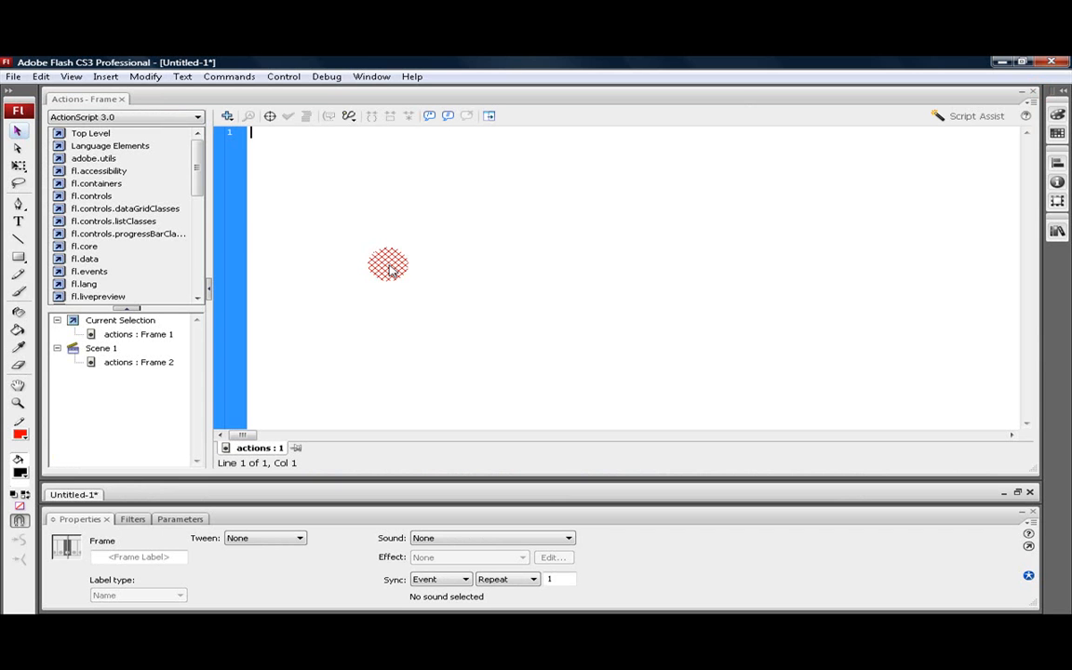
text(stop();  this.addEventListener(Event.ENTER_FRAME, preload1);  function preload1(e:Event):void{ 	var total_bytes:Number = this.stage.loaderInfo.bytesTotal; 	var loaded_bytes:Number = this.stage.loaderInfo.bytesLoaded; 	rectangle_clip.scaleX = loaded_bytes/total_bytes; 	text_clip.text = Math.floor((loaded_bytes/total_bytes)*100)+"%"; 	if (total_bytes==loaded_bytes){ 		gotoAndPlay(2); 		this.removeEventListener(Event.ENTER_FRAME, preload1); 	} })
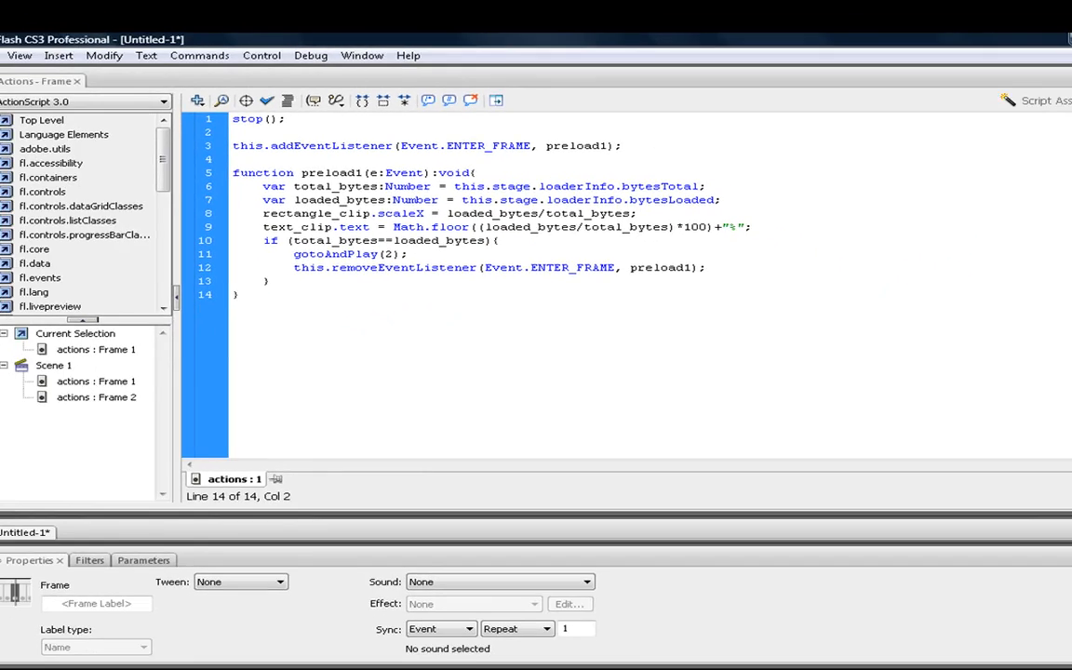
click(1033, 92)
- Draw a black rectangle with a red outline, about 423 by 50 px, low on the stage in frame 1 of the preloader layer
click(179, 145)
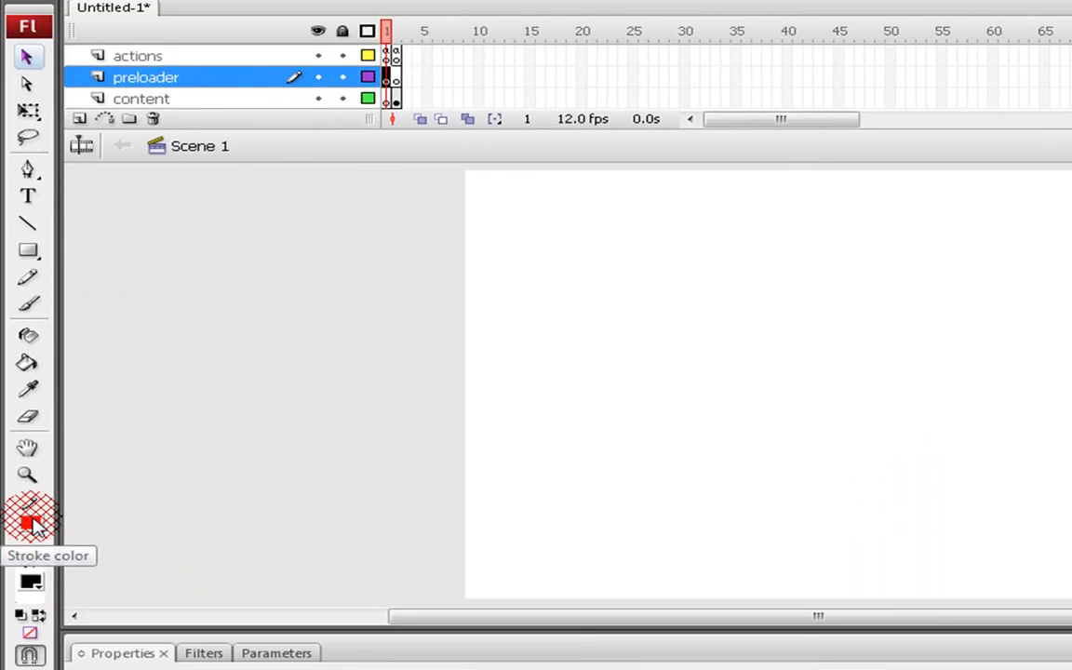
click(38, 591)
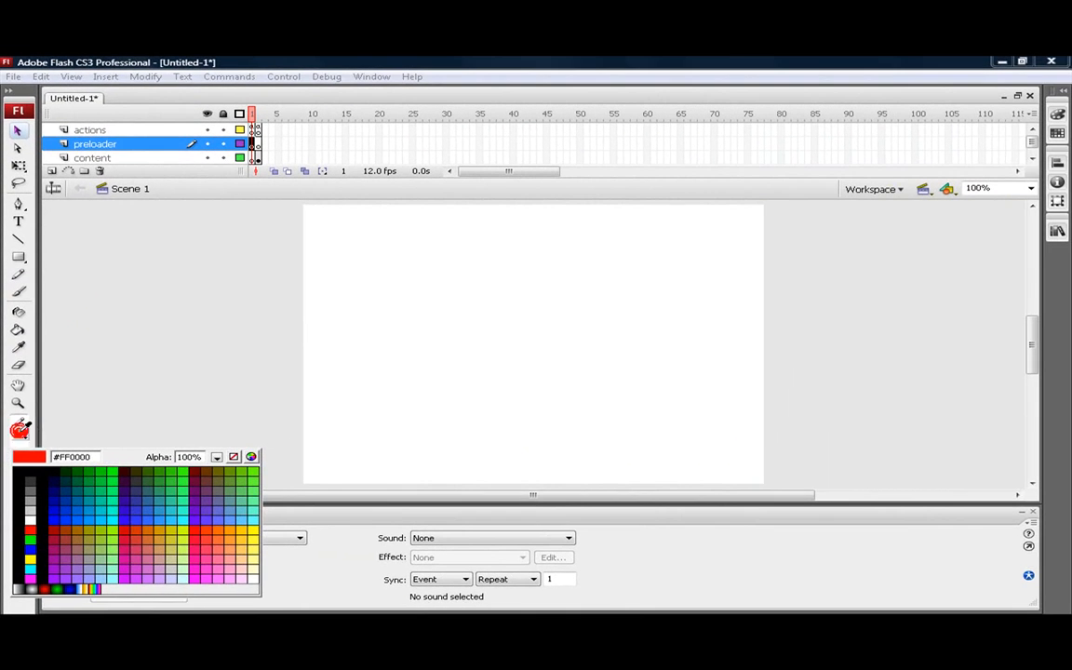
click(22, 427)
click(20, 468)
click(22, 469)
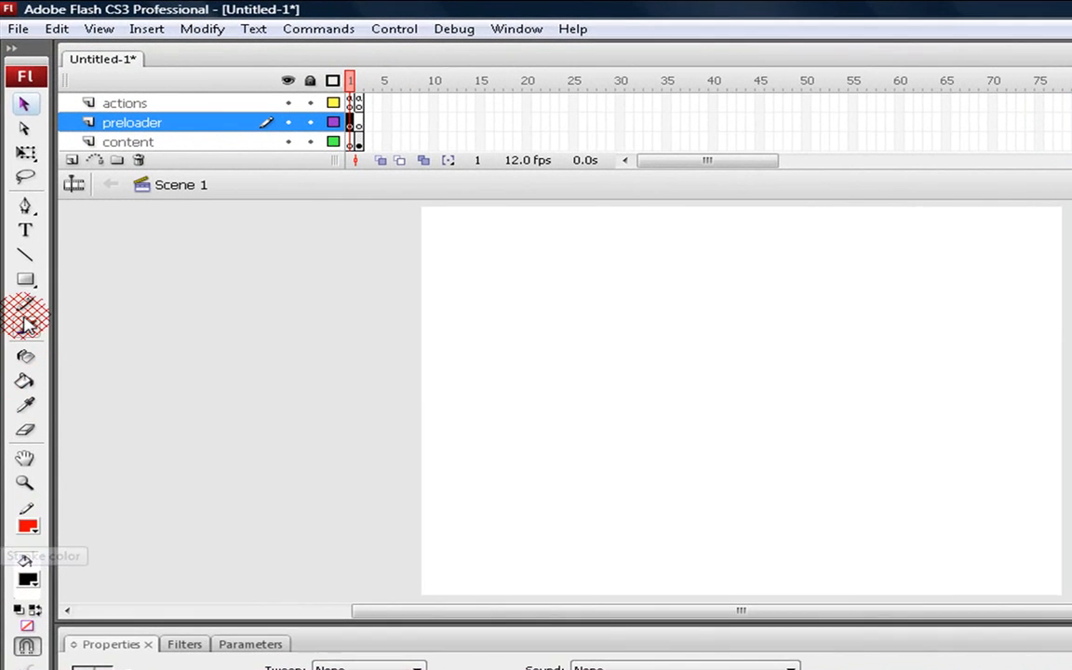
click(18, 257)
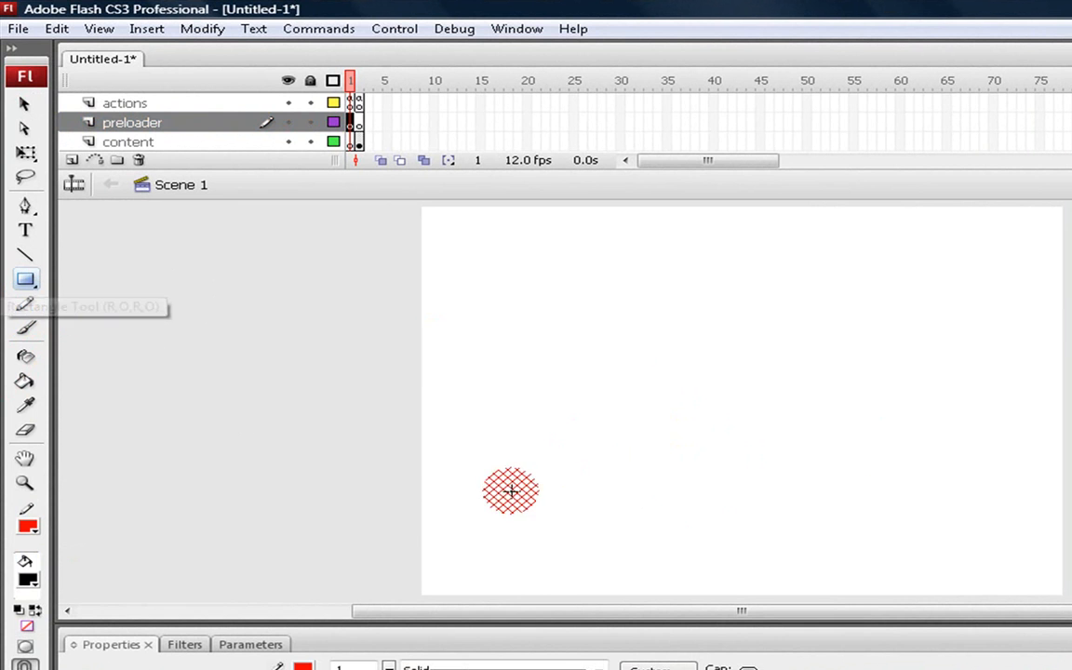
mouse_move(504, 486)
mouse_down()
mouse_move(755, 544)
mouse_move(997, 534)
mouse_up()
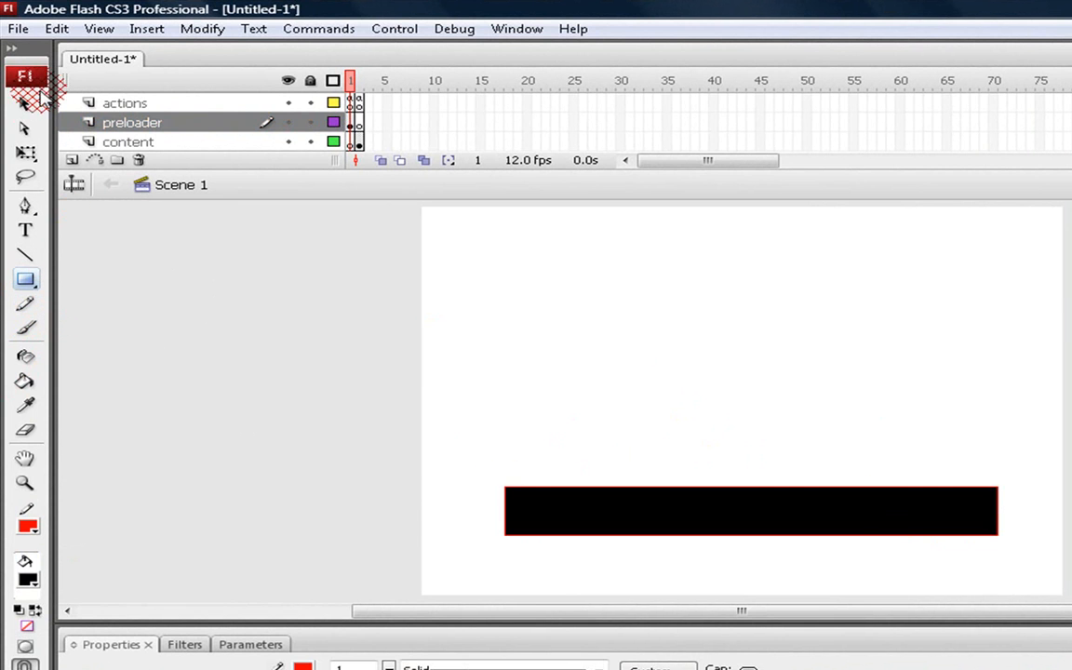
click(25, 103)
click(635, 514)
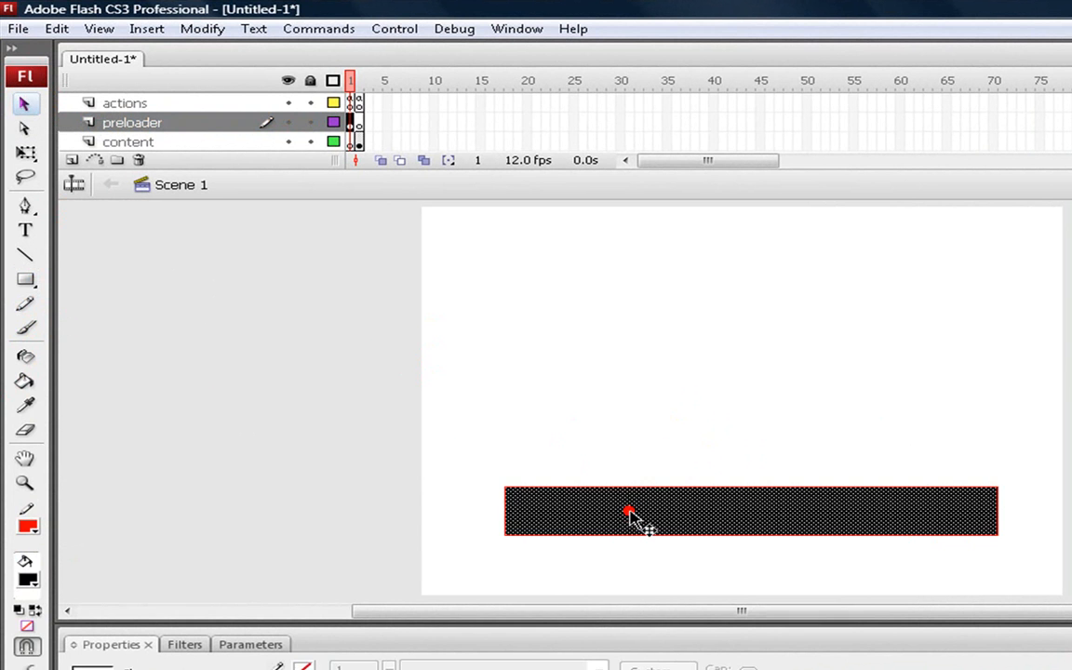
click(647, 471)
double_click(652, 496)
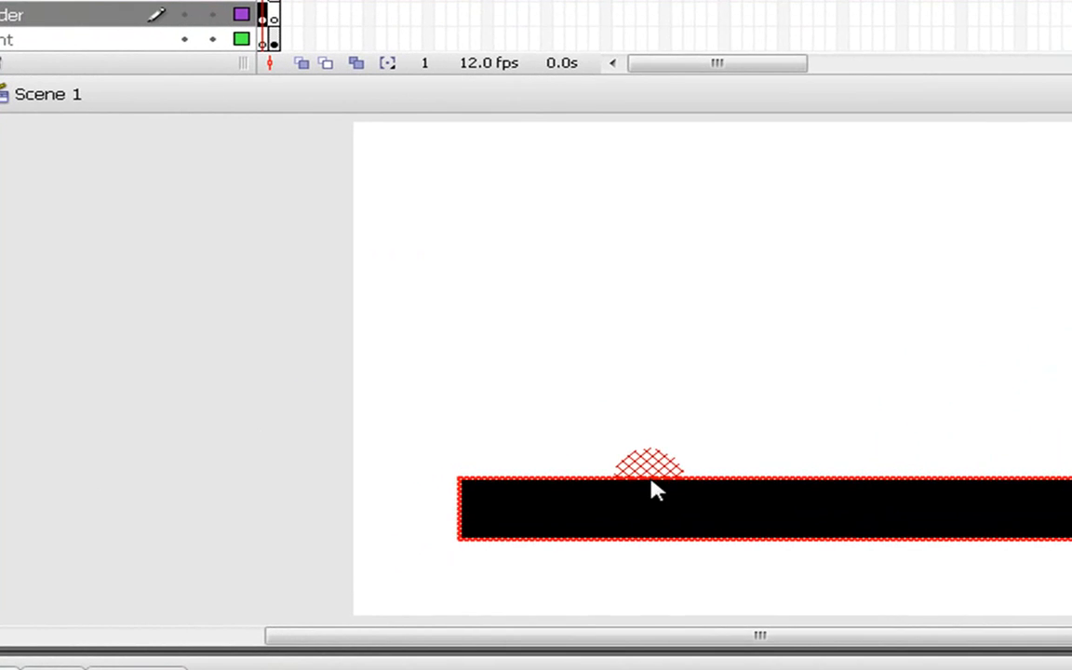
key(F8)
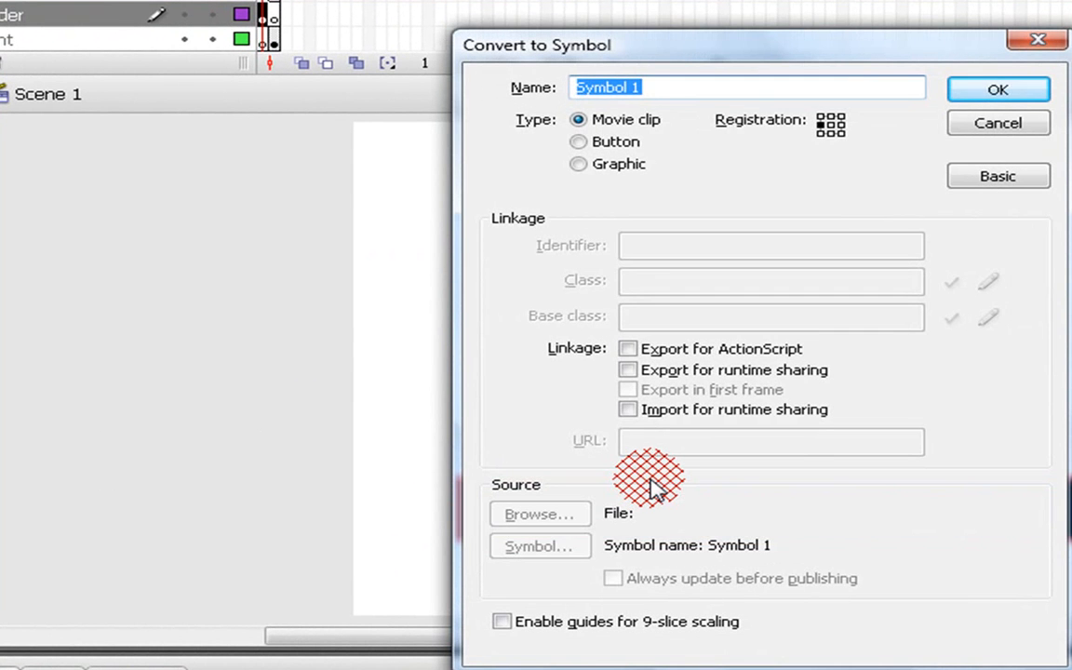
text(oun)
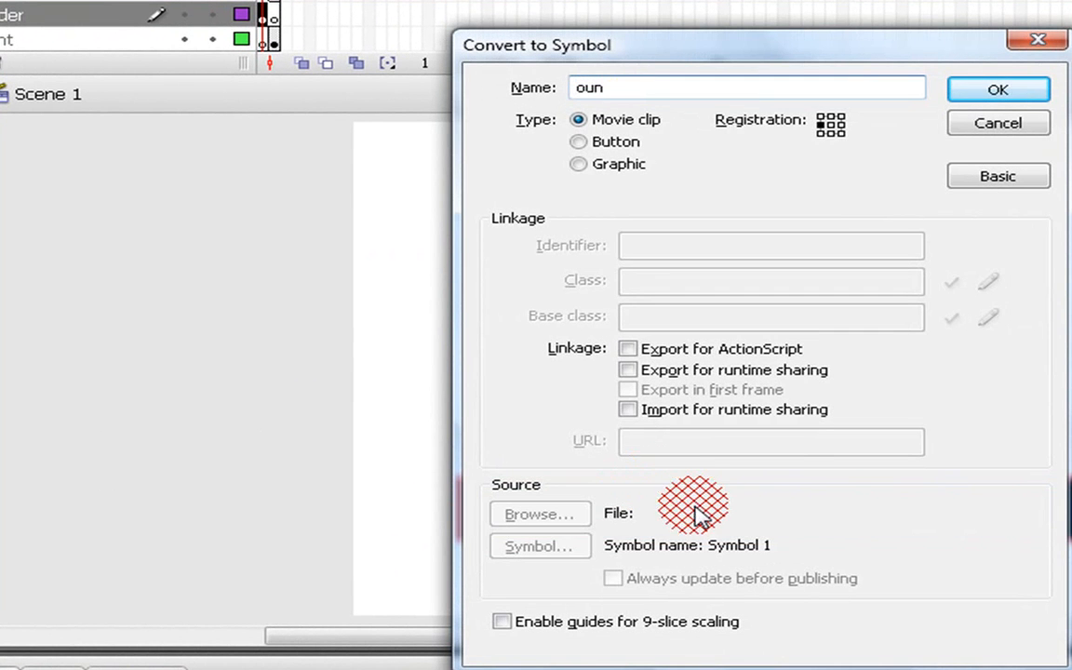
key(Return)
click(816, 382)
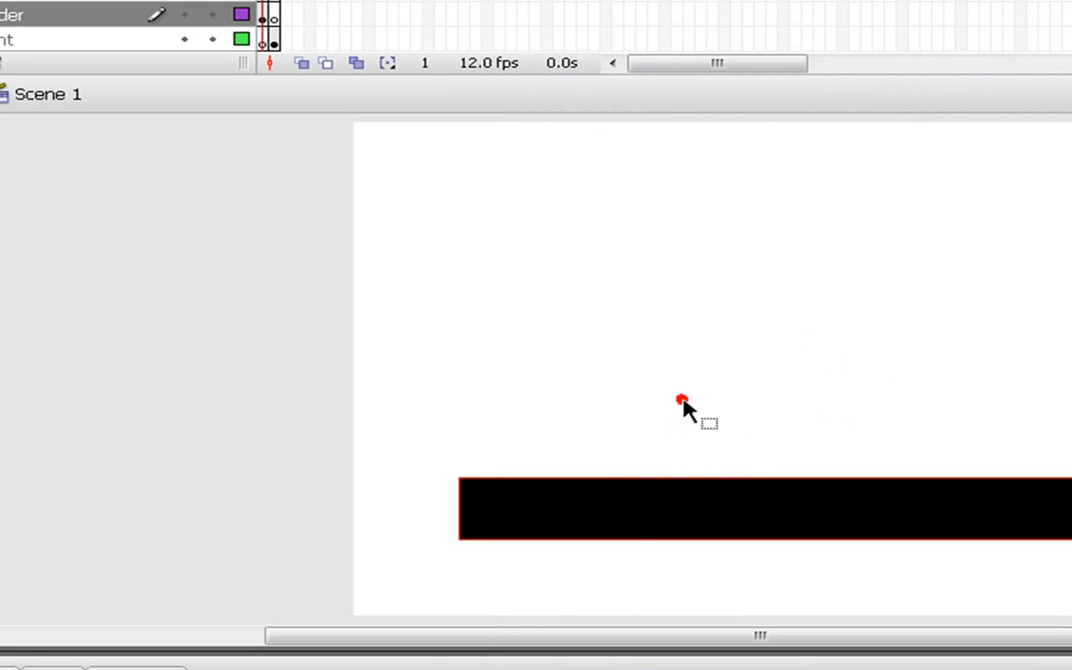
- Resize the rectangle together with its outline to 350 px wide and 25 px high
double_click(726, 506)
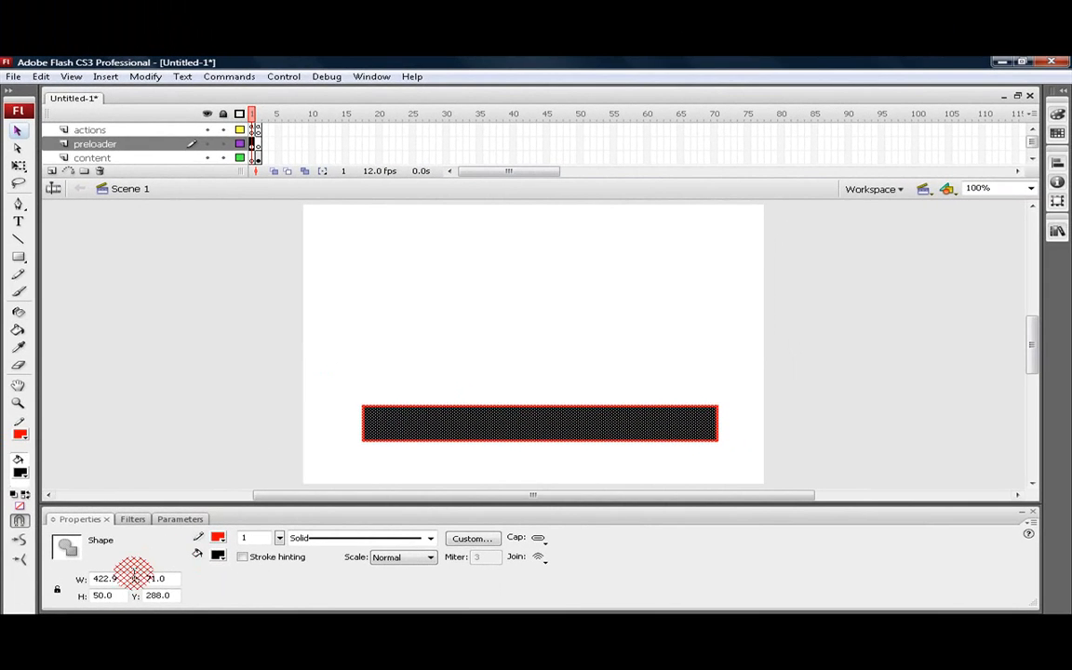
click(105, 579)
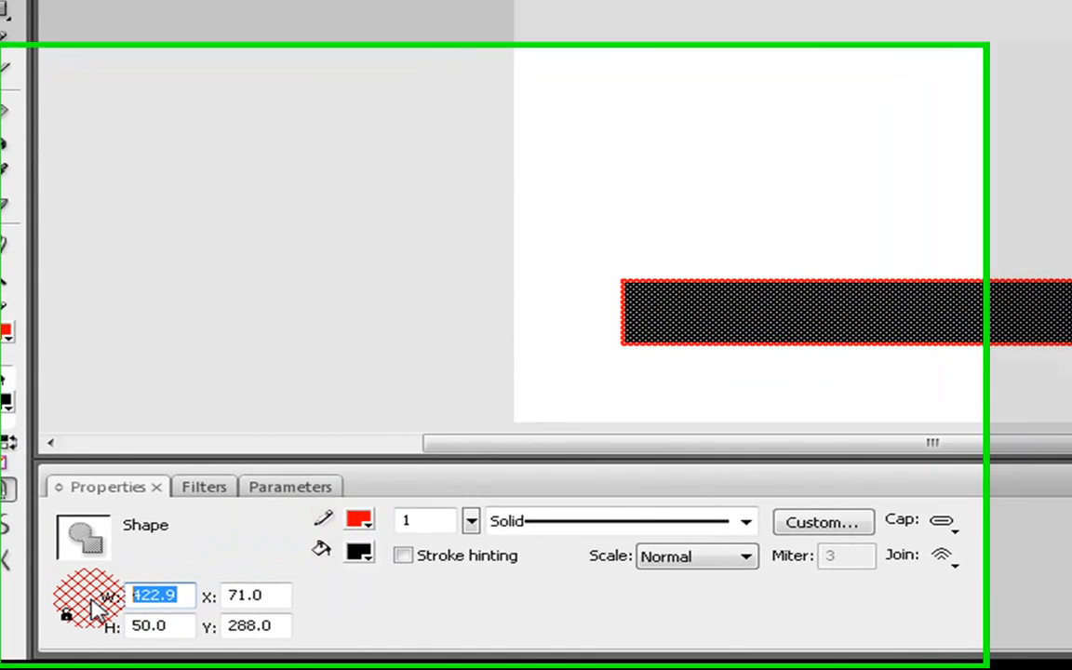
text(350)
key(Return)
drag(182, 632, 80, 631)
text(25)
key(Return)
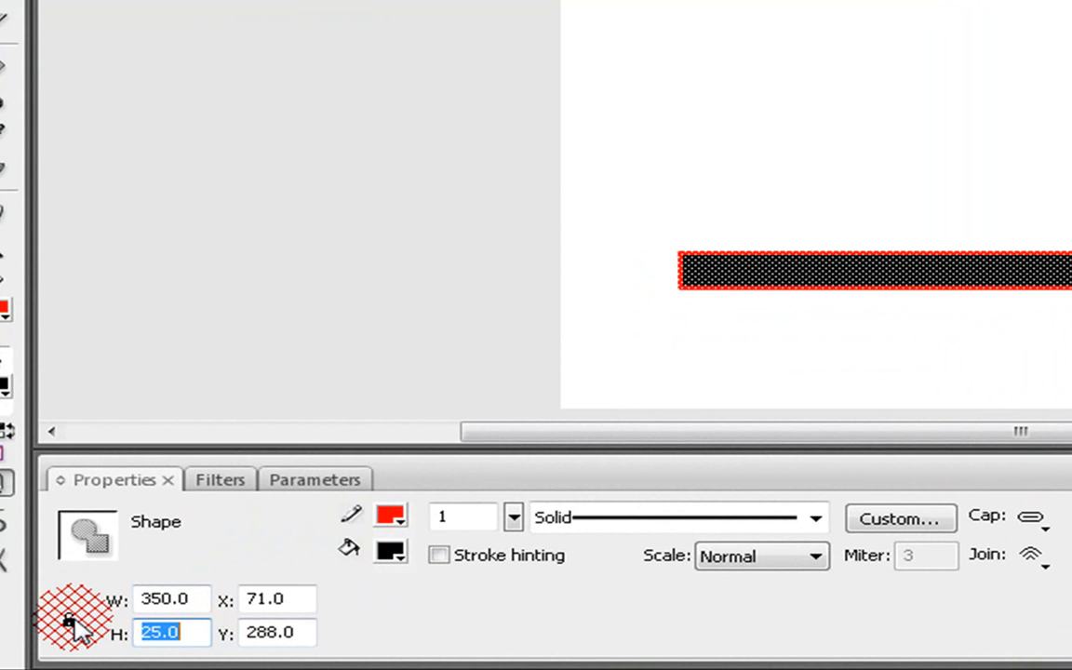
click(789, 231)
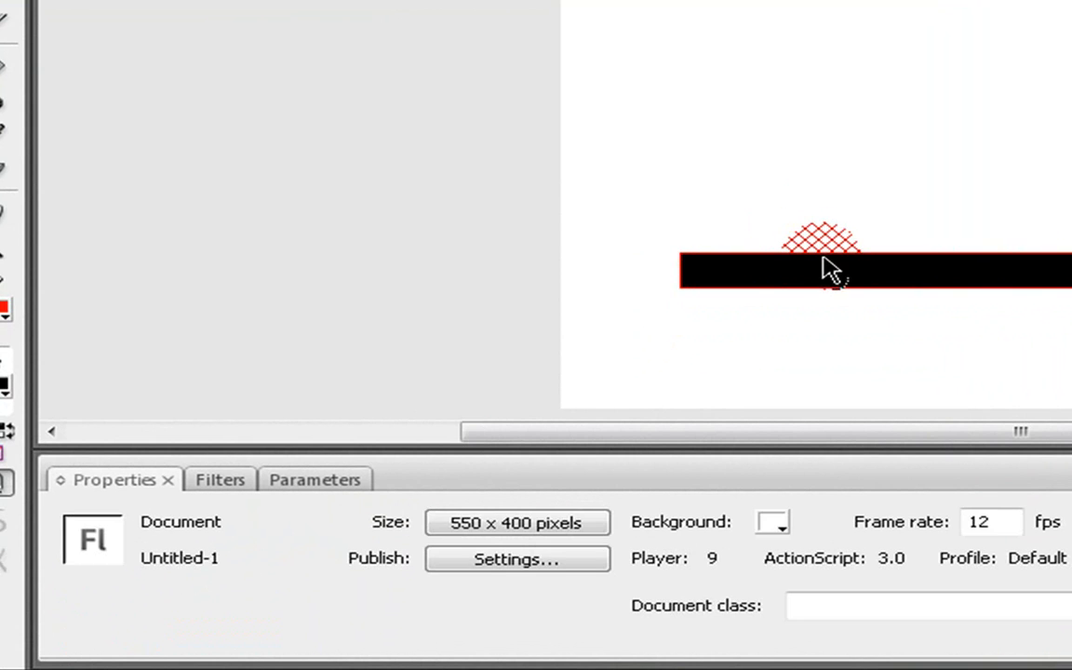
- Convert the bar's red outline, all four sides, to a movie clip symbol named outline with a centred registration point
double_click(821, 253)
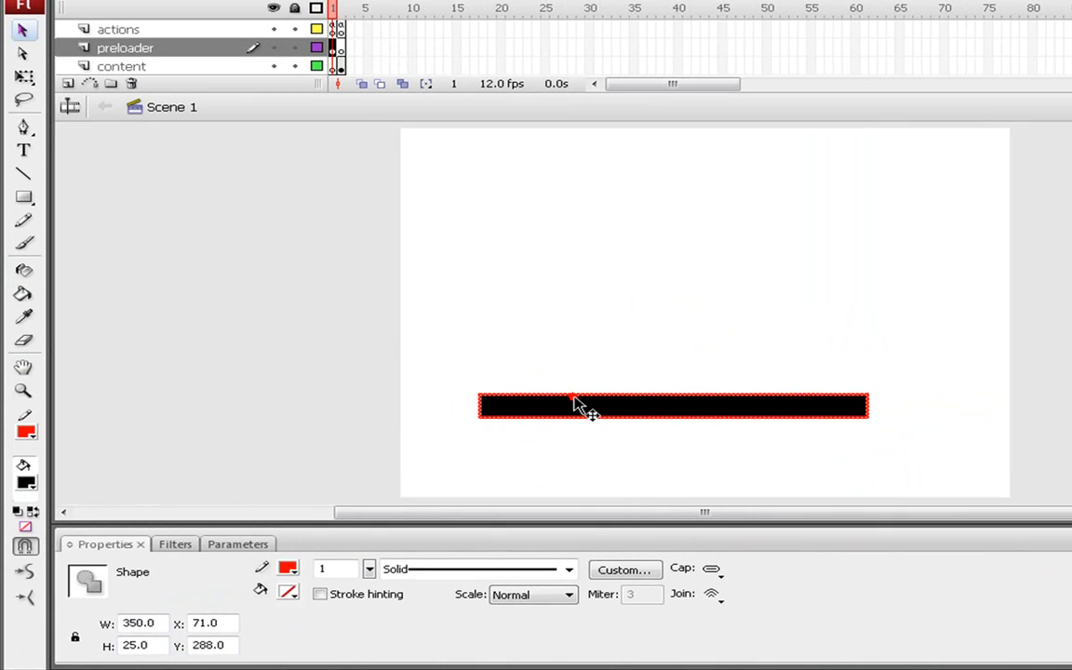
click(574, 405)
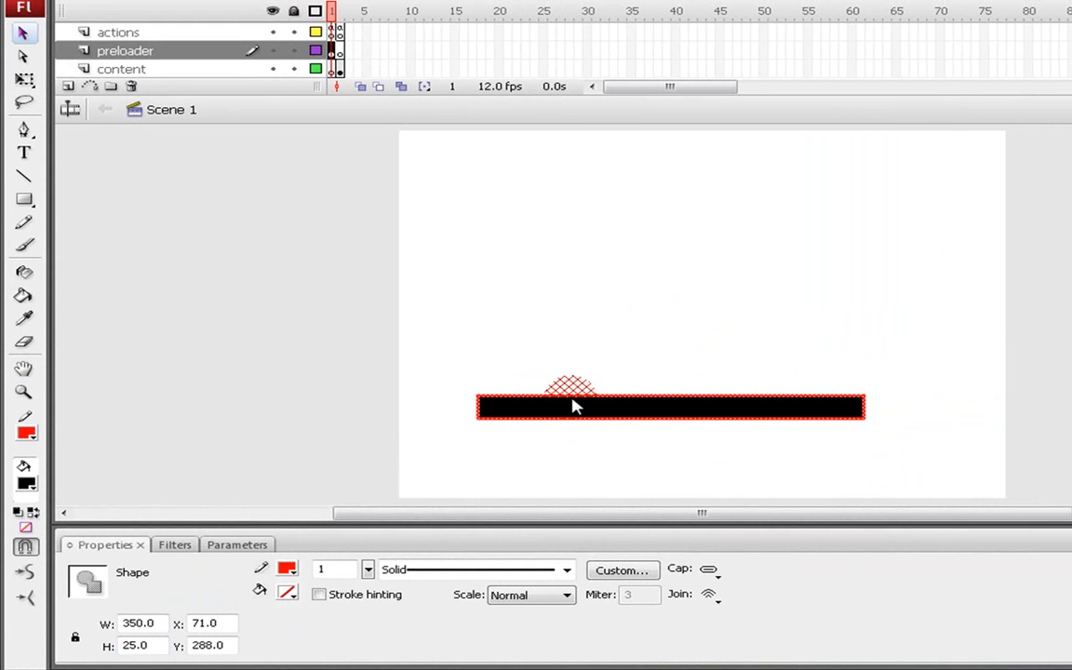
key(F8)
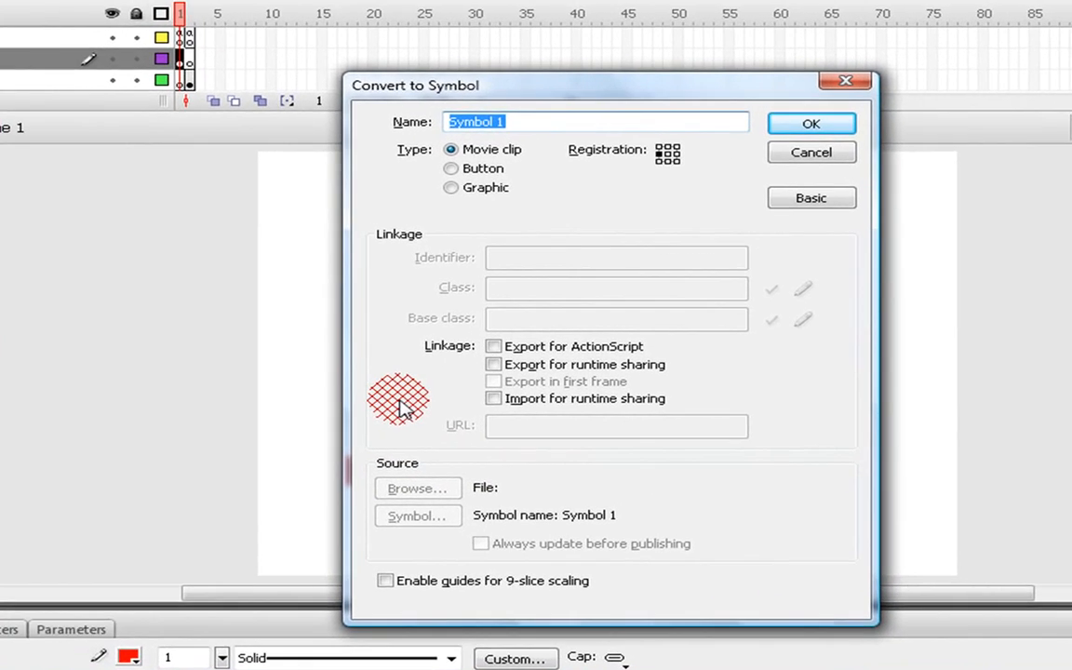
text(outlin)
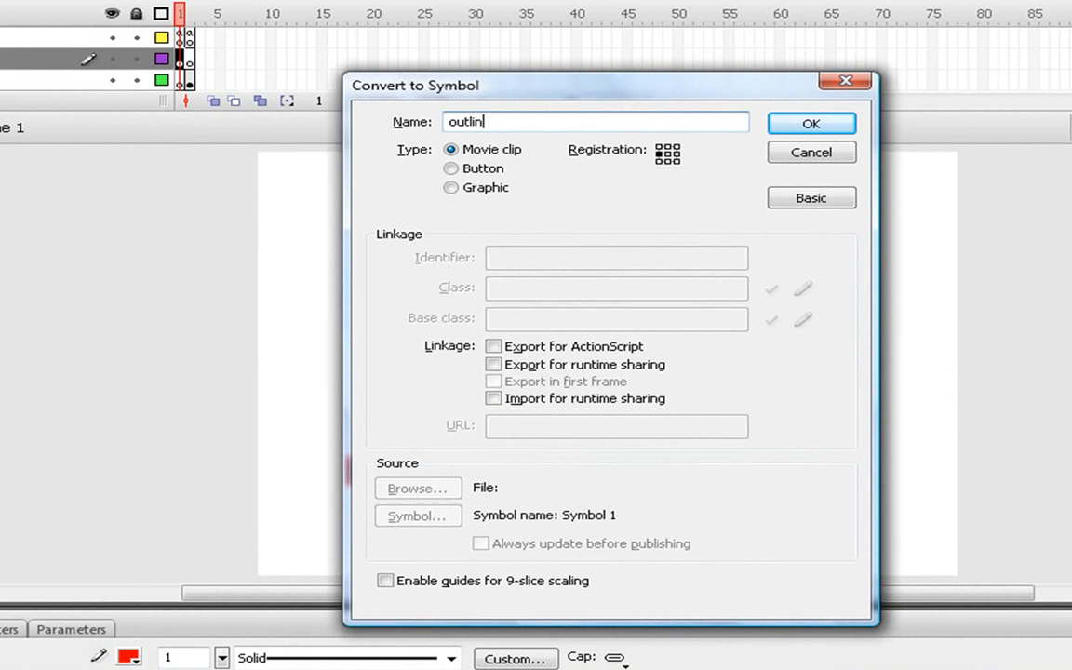
click(728, 424)
text(tline)
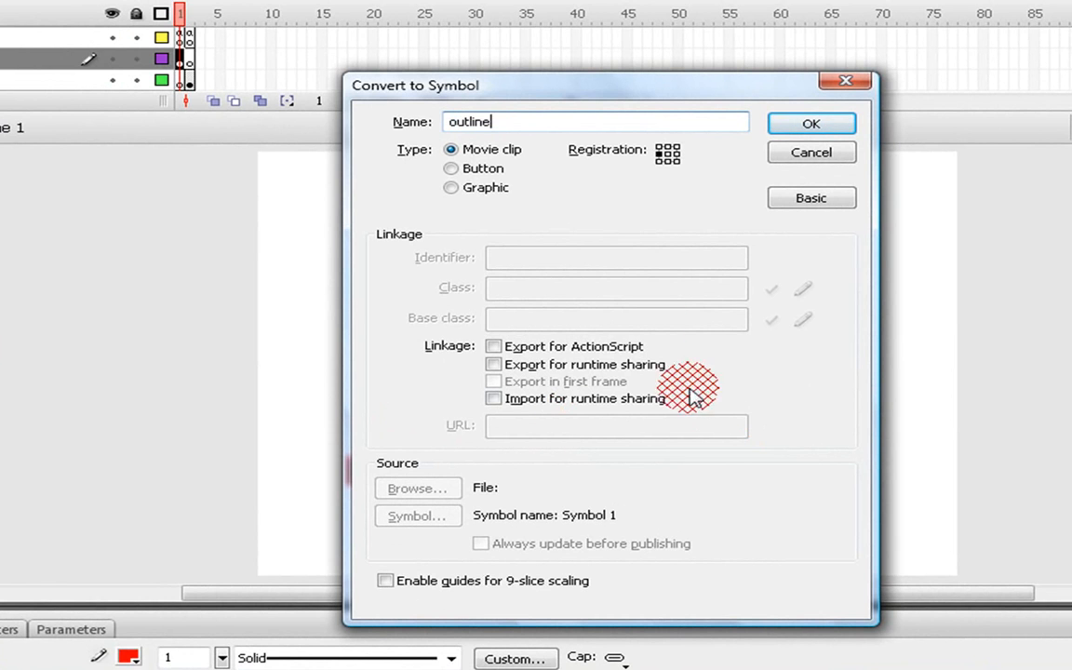
click(452, 151)
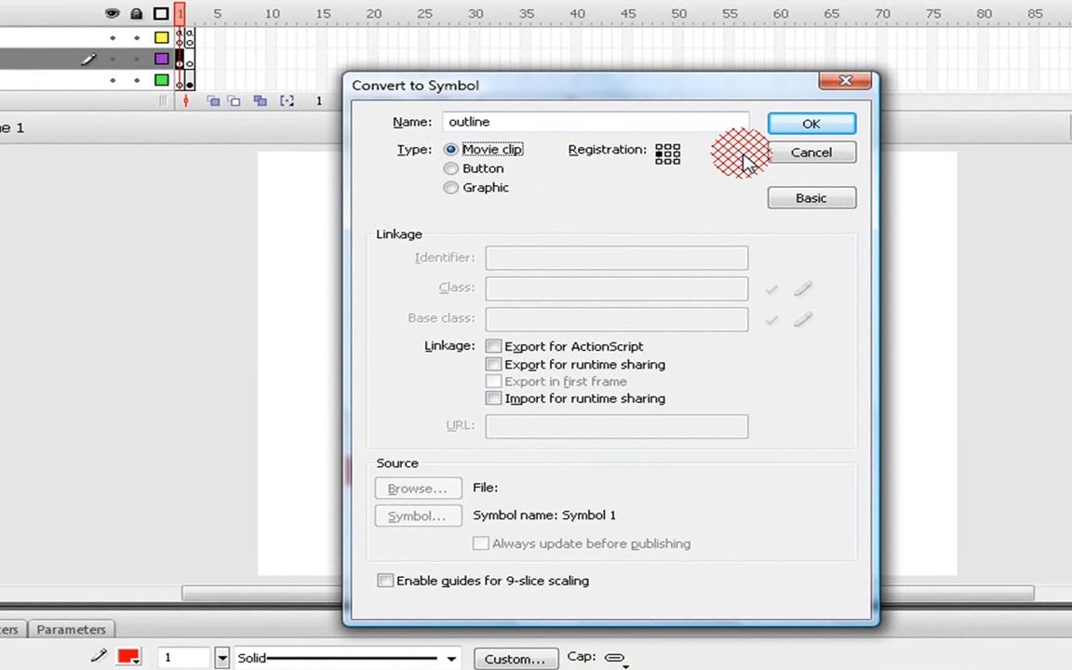
click(667, 154)
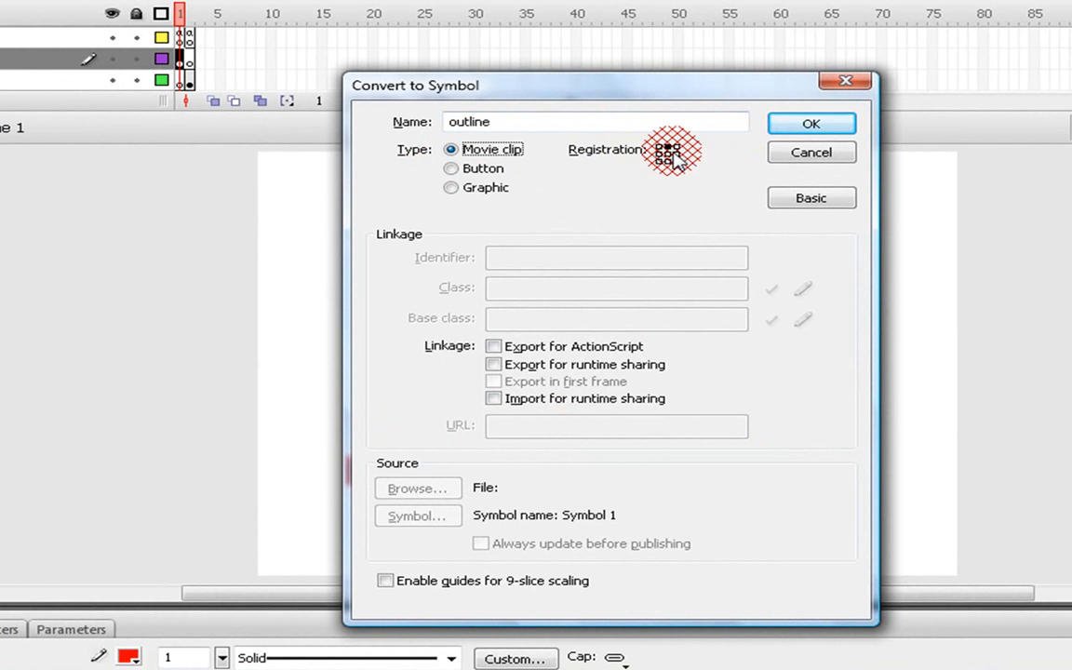
click(792, 127)
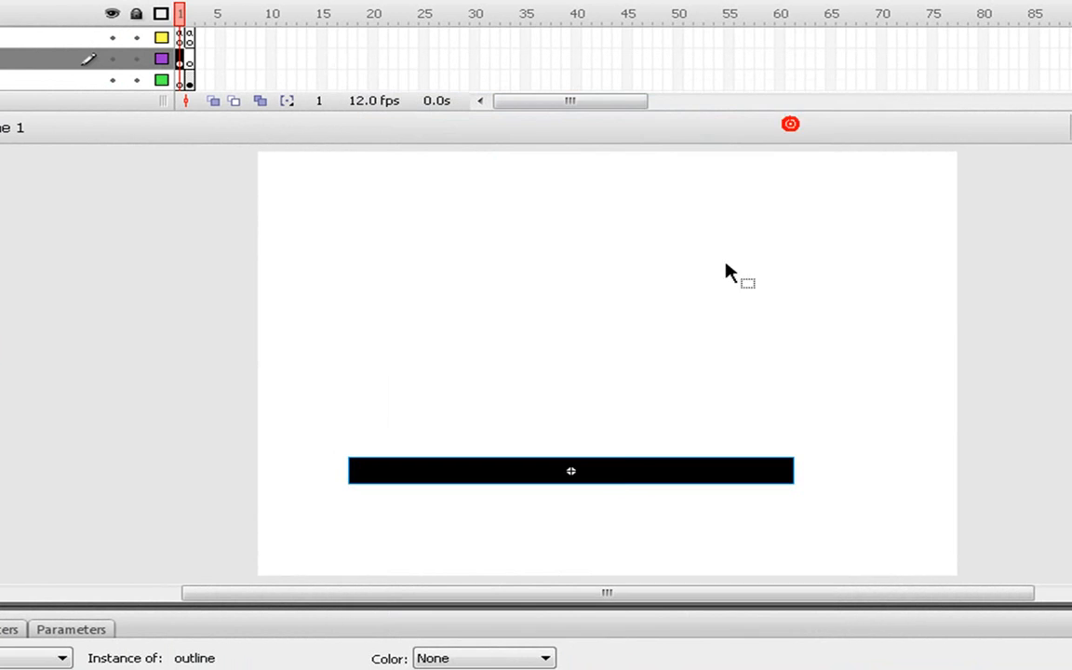
- Convert the bar's black fill to a movie clip symbol named rectangle with its registration point at the middle of the left edge
click(581, 473)
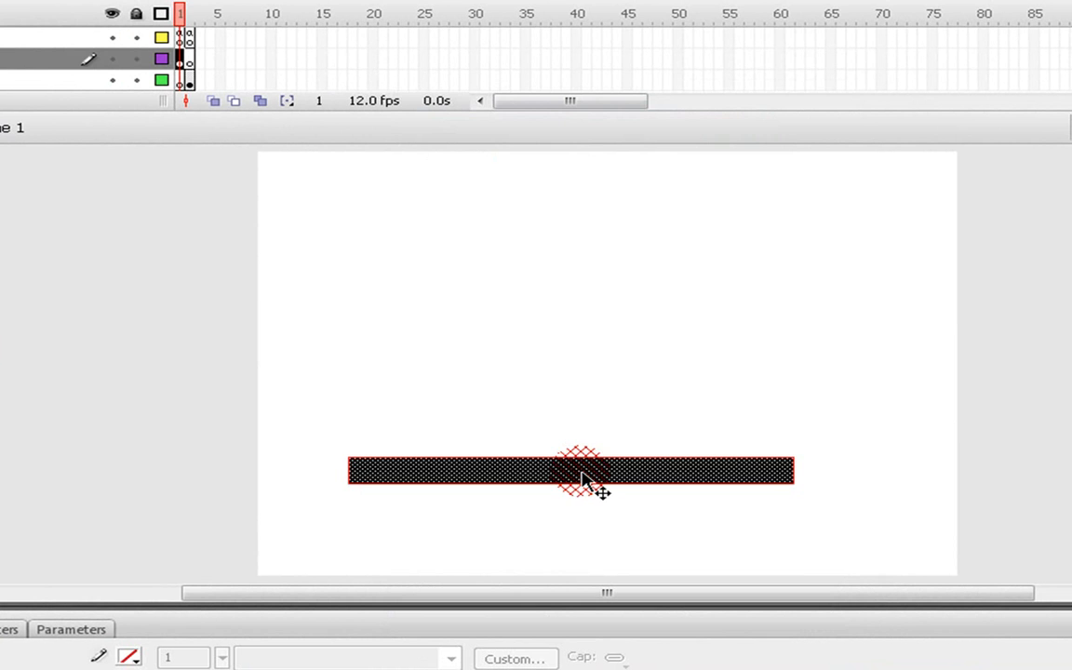
key(F8)
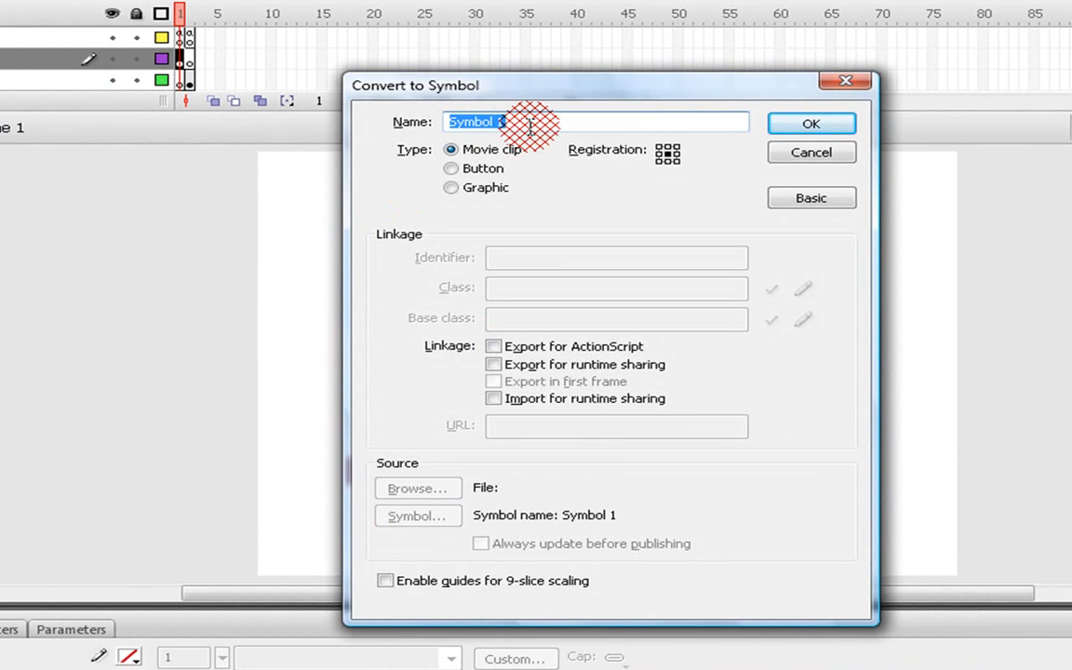
text(rectangle)
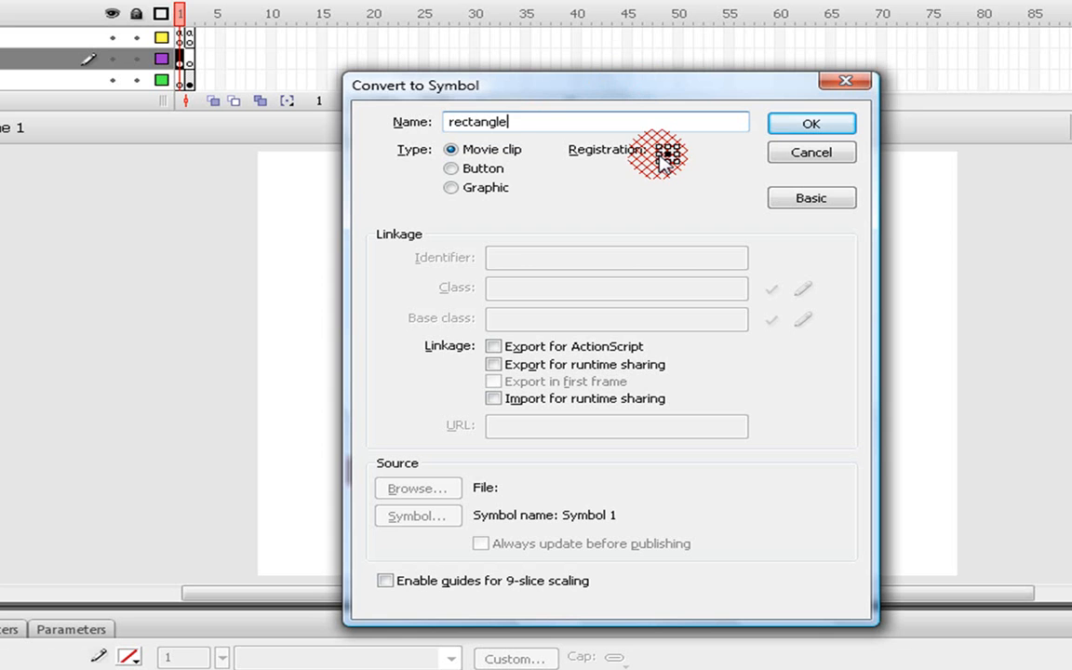
click(772, 124)
click(428, 380)
click(440, 423)
- Give the black fill's movie clip the instance name rectangle_clip and deselect it
click(138, 569)
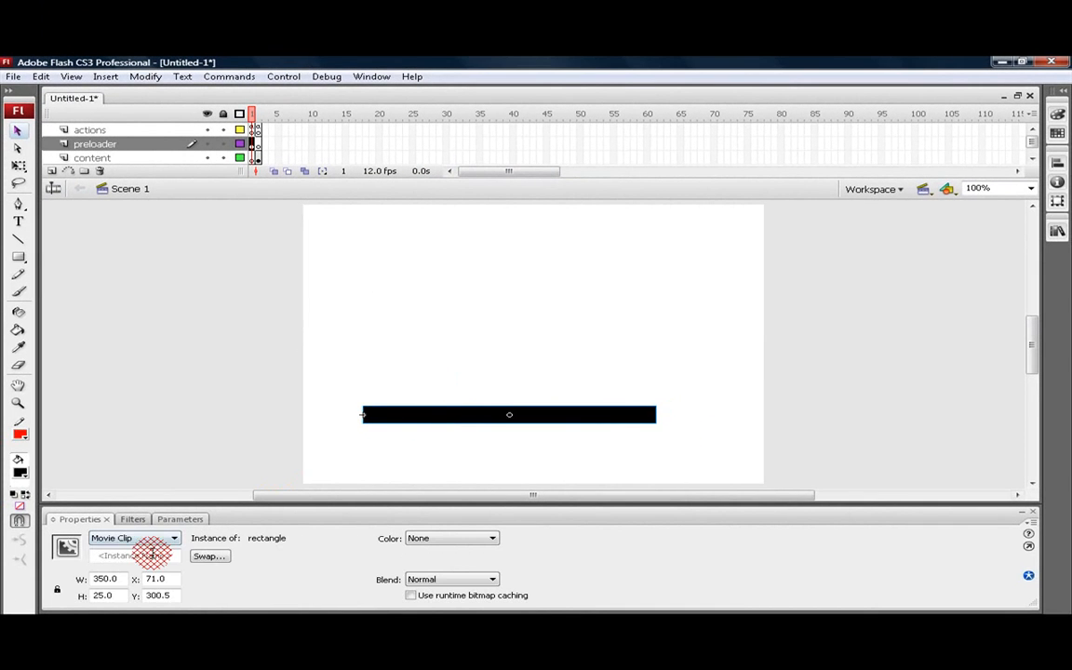
click(165, 557)
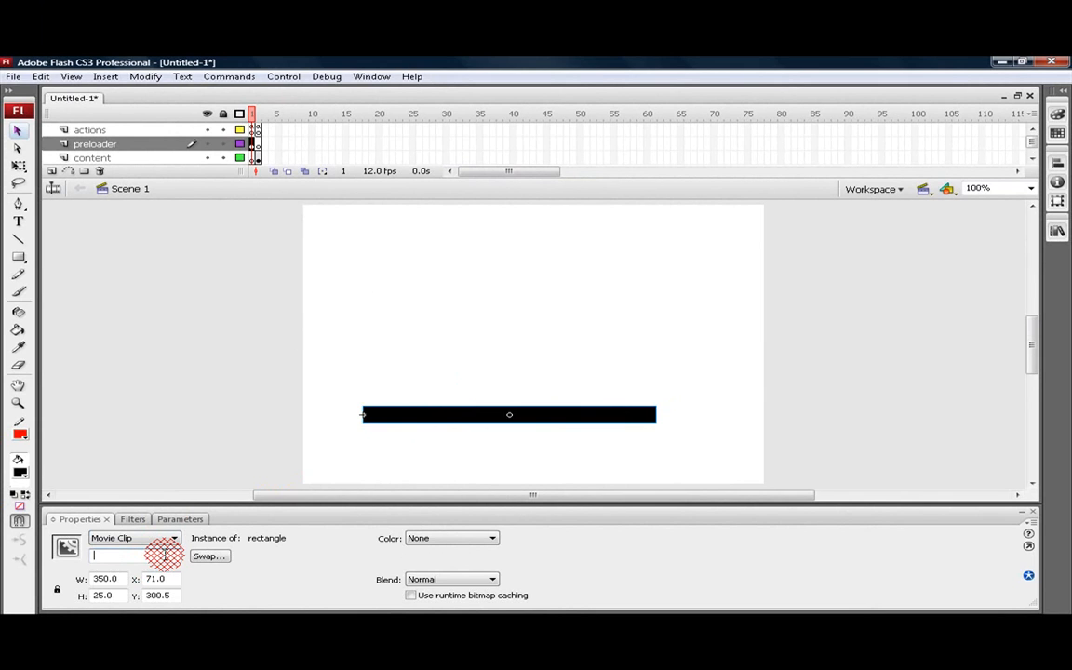
text(rectangle_clip)
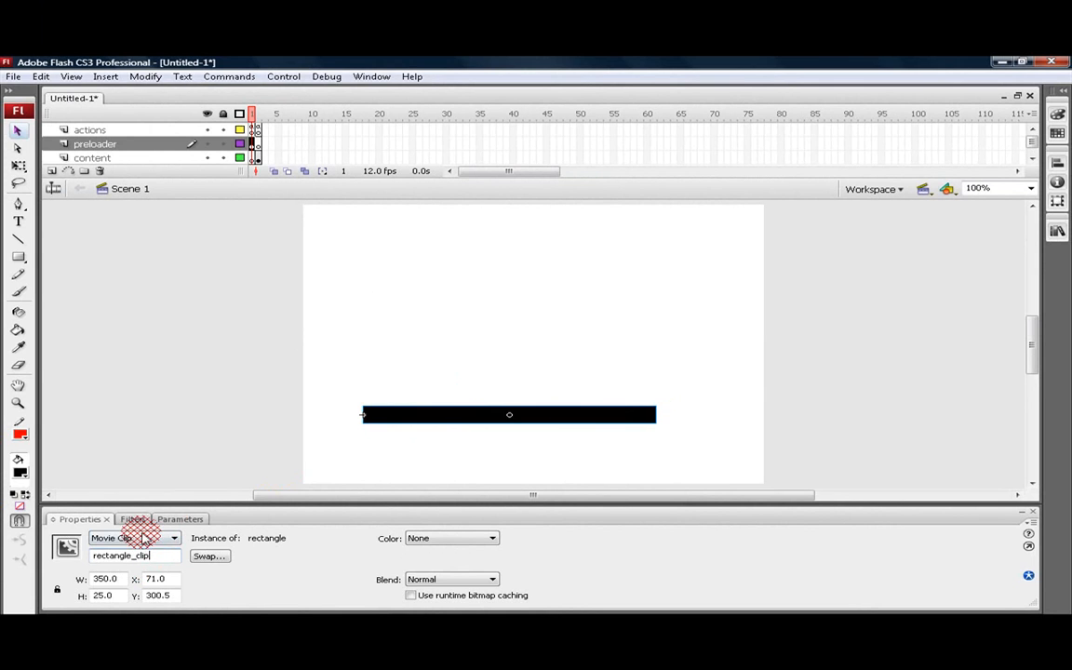
click(317, 367)
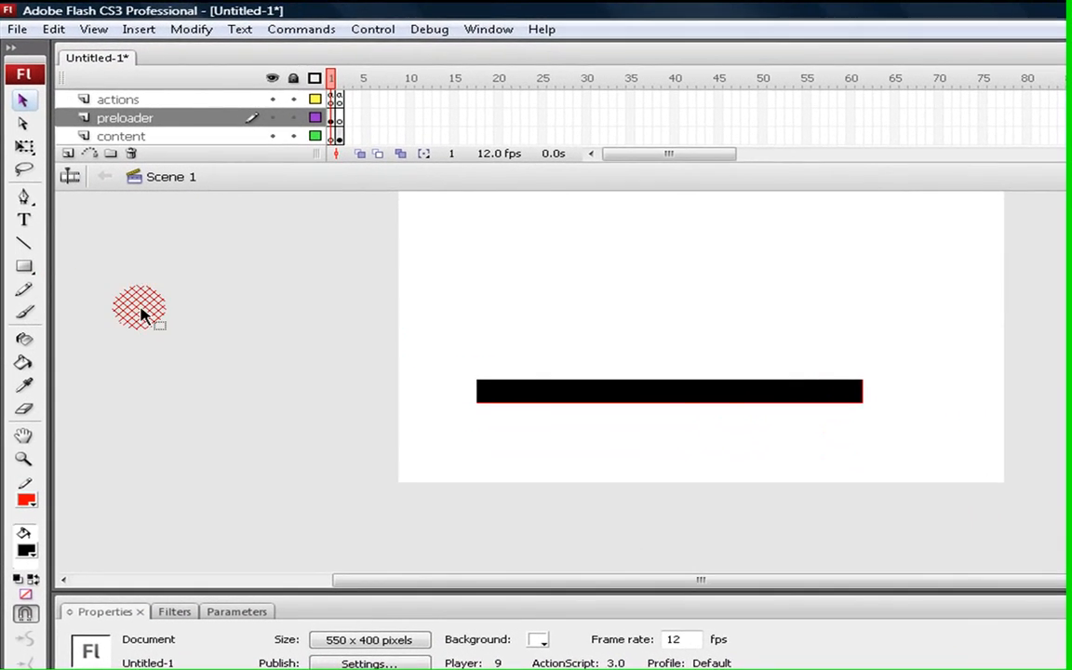
- Draw a dynamic text field about 80 by 46 px directly below the loading bar
click(24, 220)
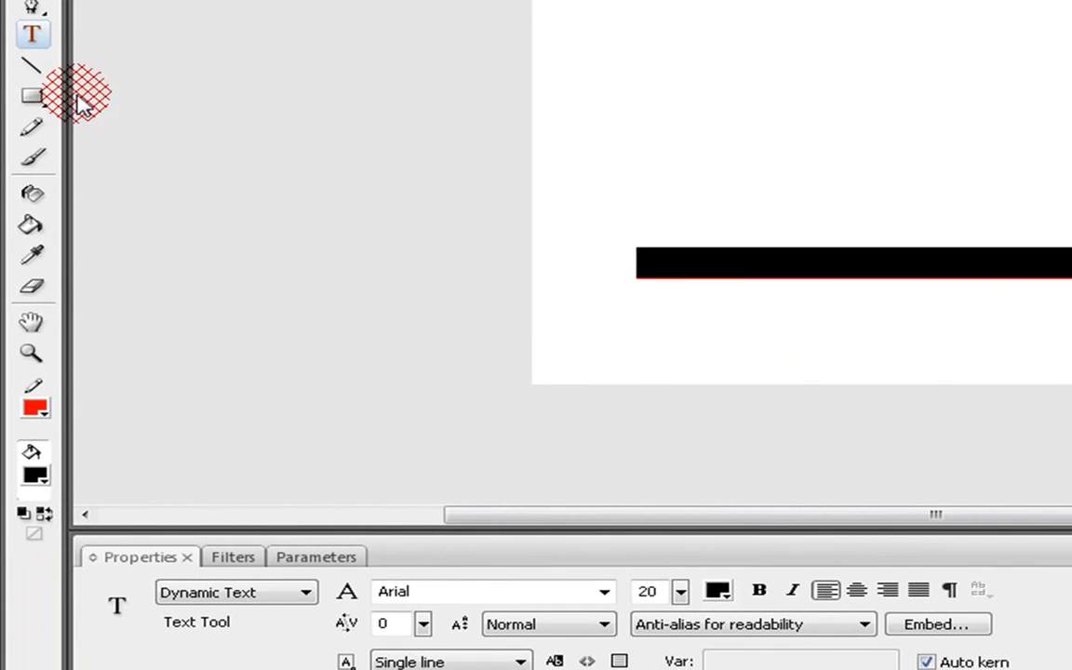
click(265, 593)
click(265, 614)
click(270, 593)
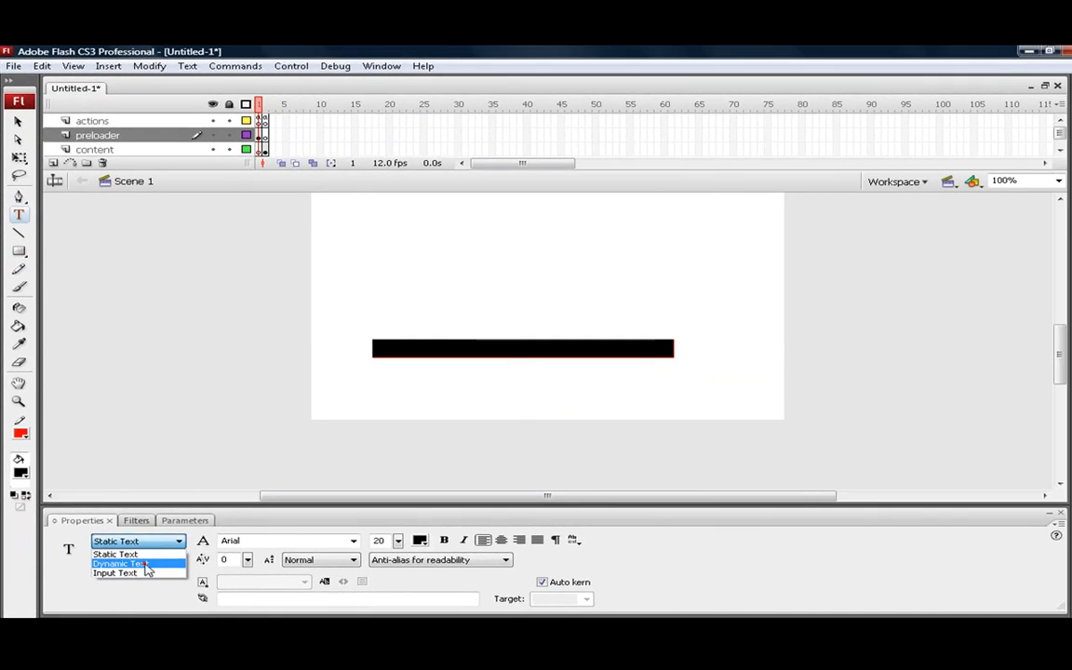
click(144, 564)
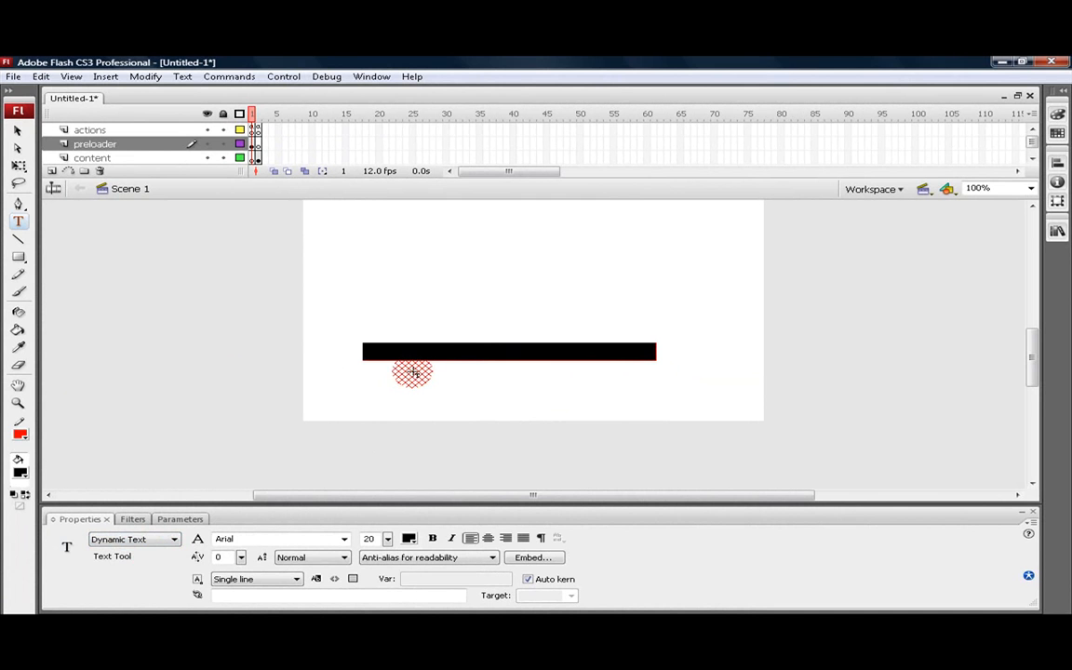
drag(412, 363, 478, 389)
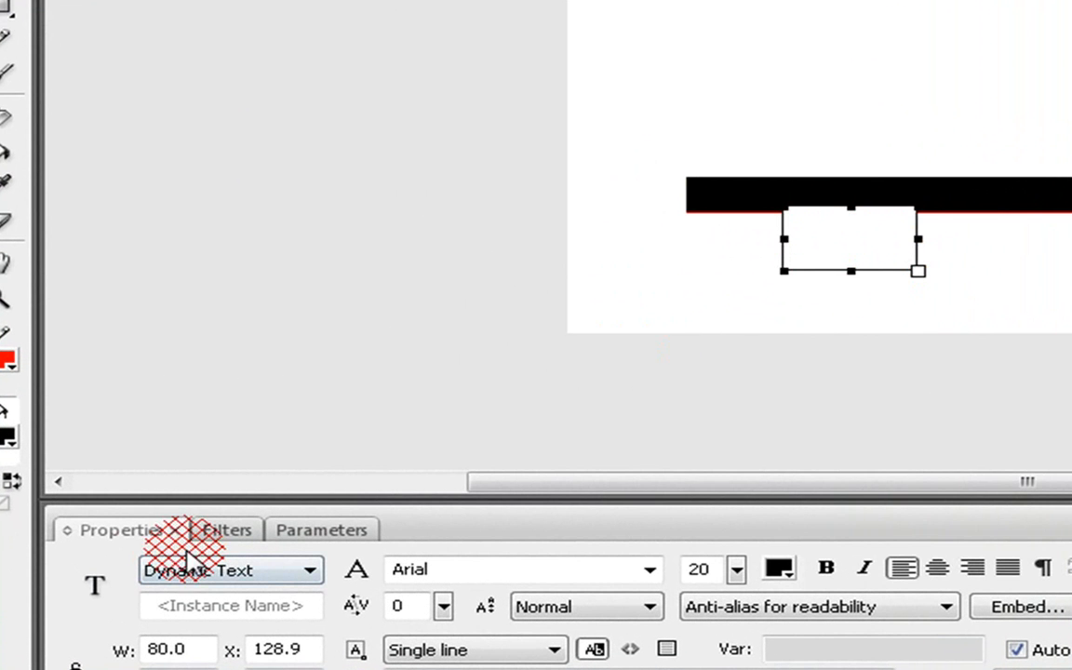
- Give the dynamic text field the instance name text_clip and position it just beneath the bar, closer to the bar's centre
click(261, 606)
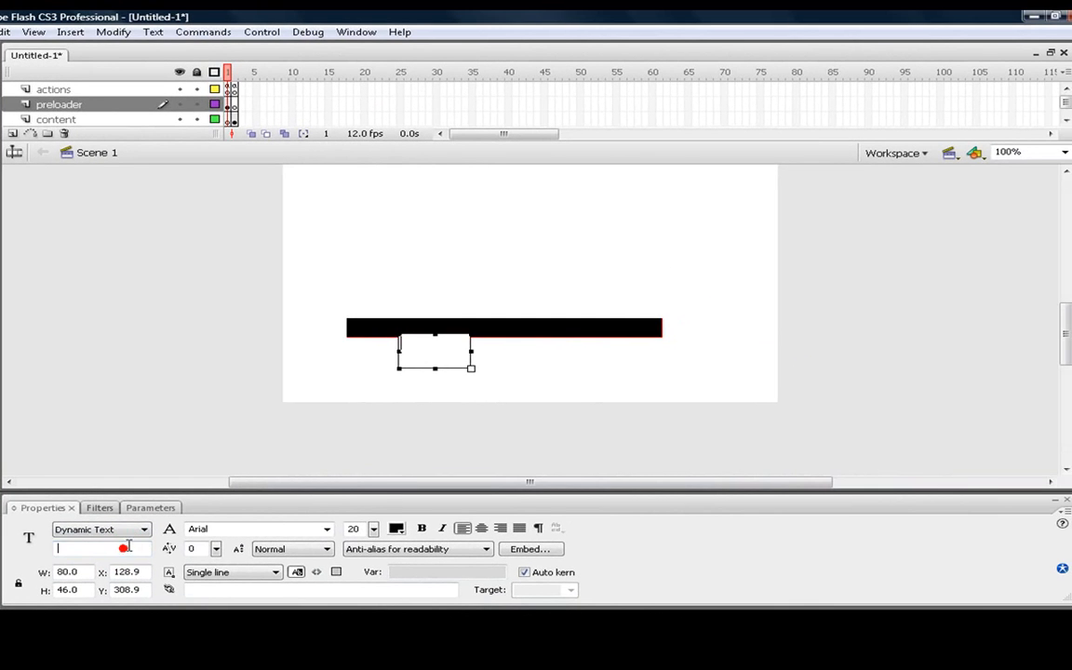
text(text)
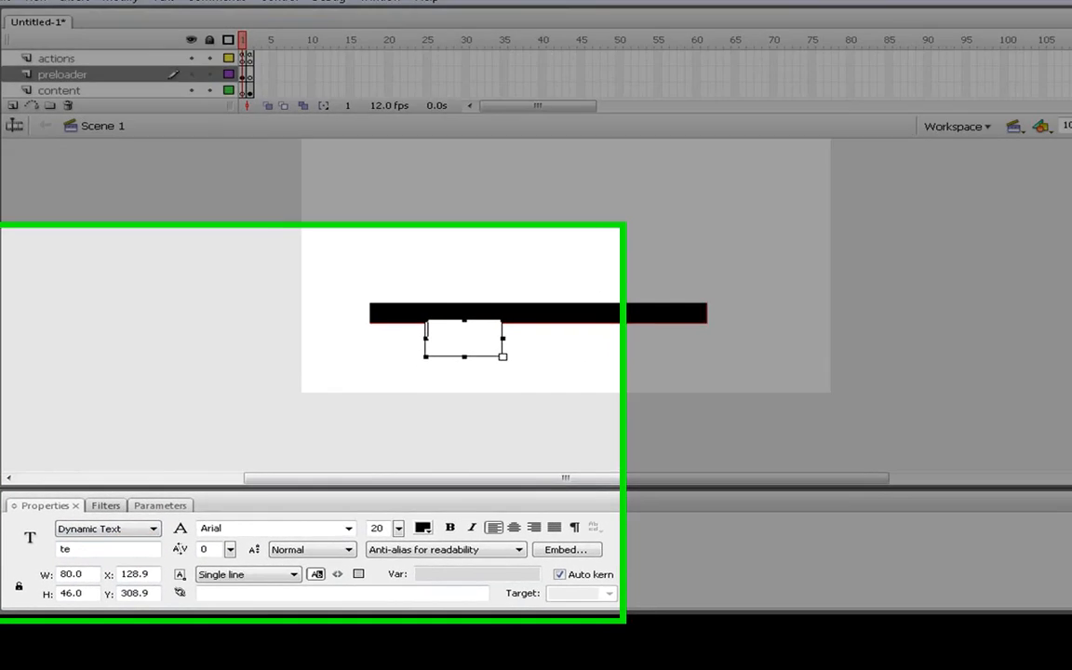
text(_clip)
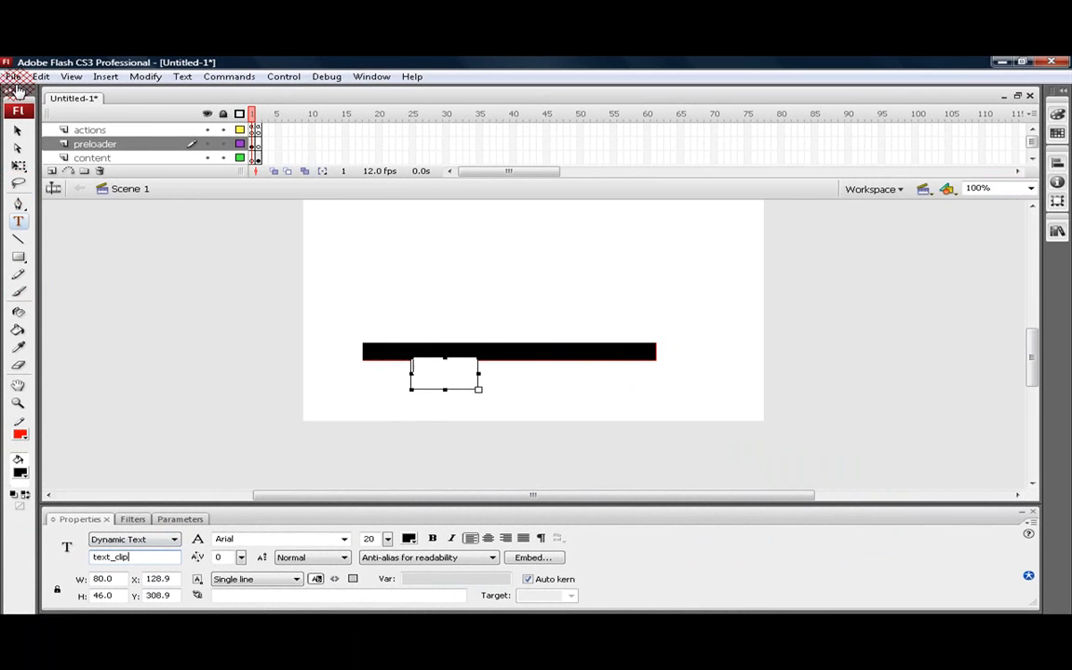
click(18, 131)
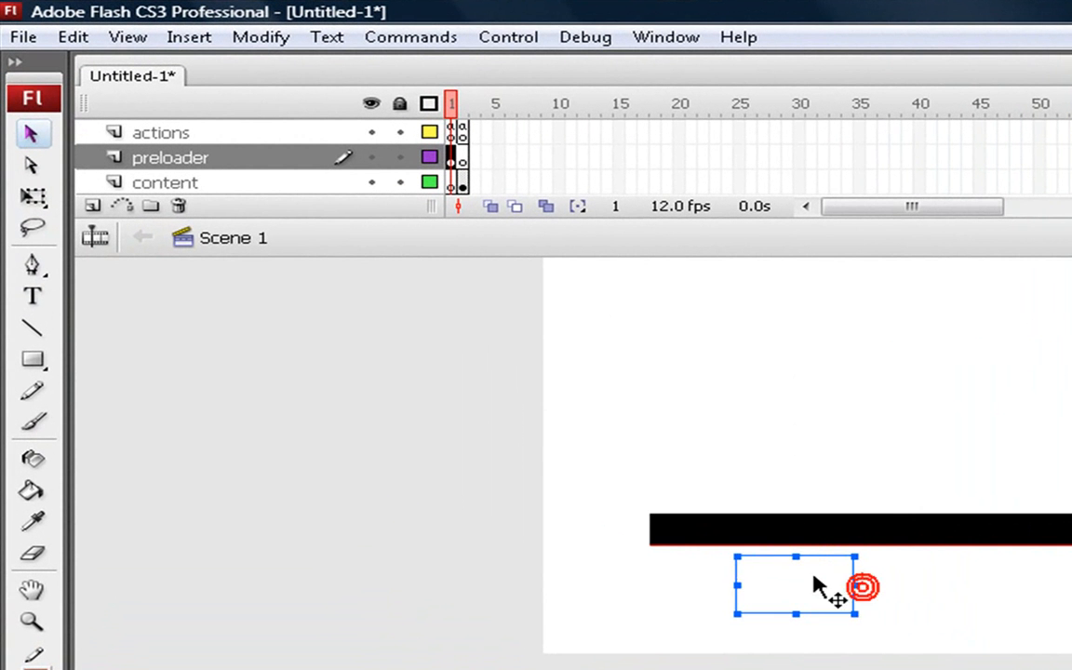
drag(769, 564, 873, 562)
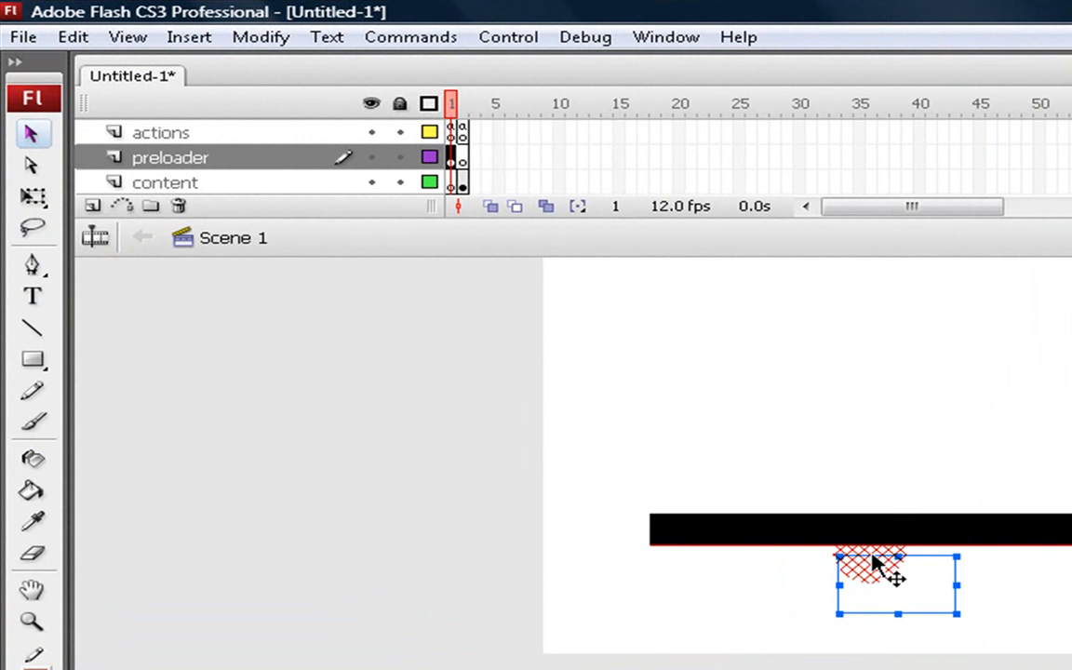
- Test the movie and simulate its download to check how the preloader runs
click(454, 183)
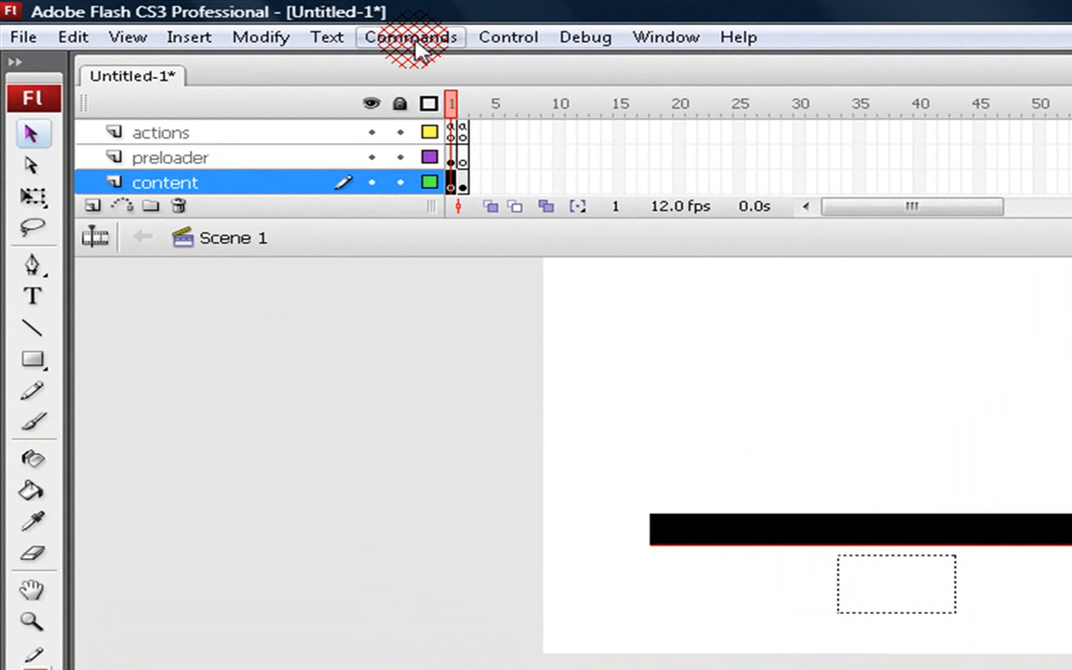
click(533, 41)
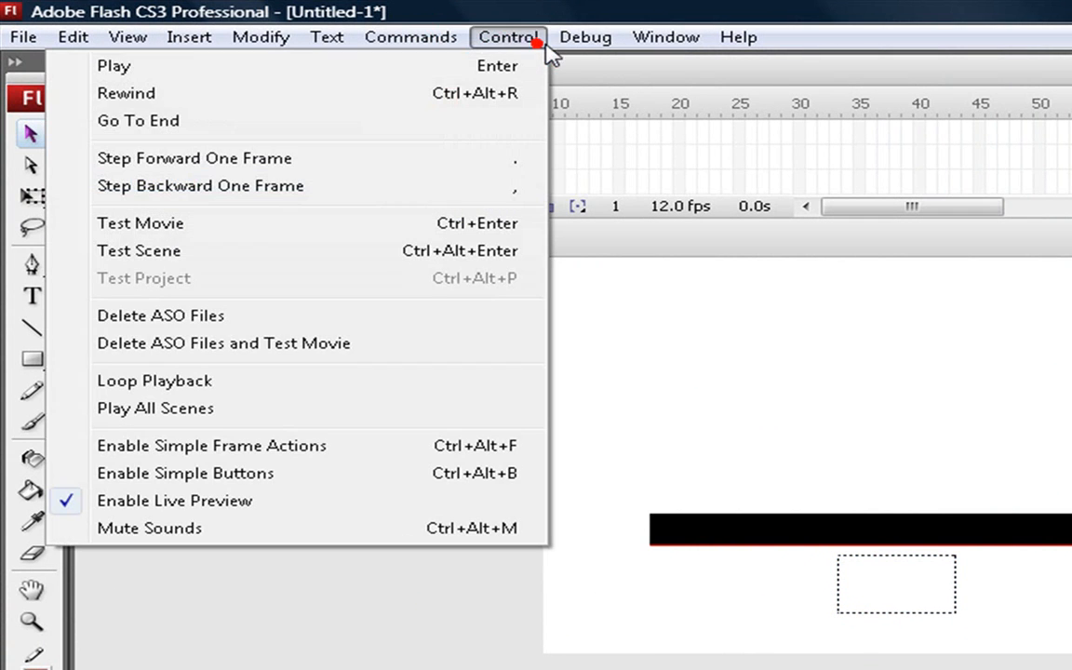
click(406, 222)
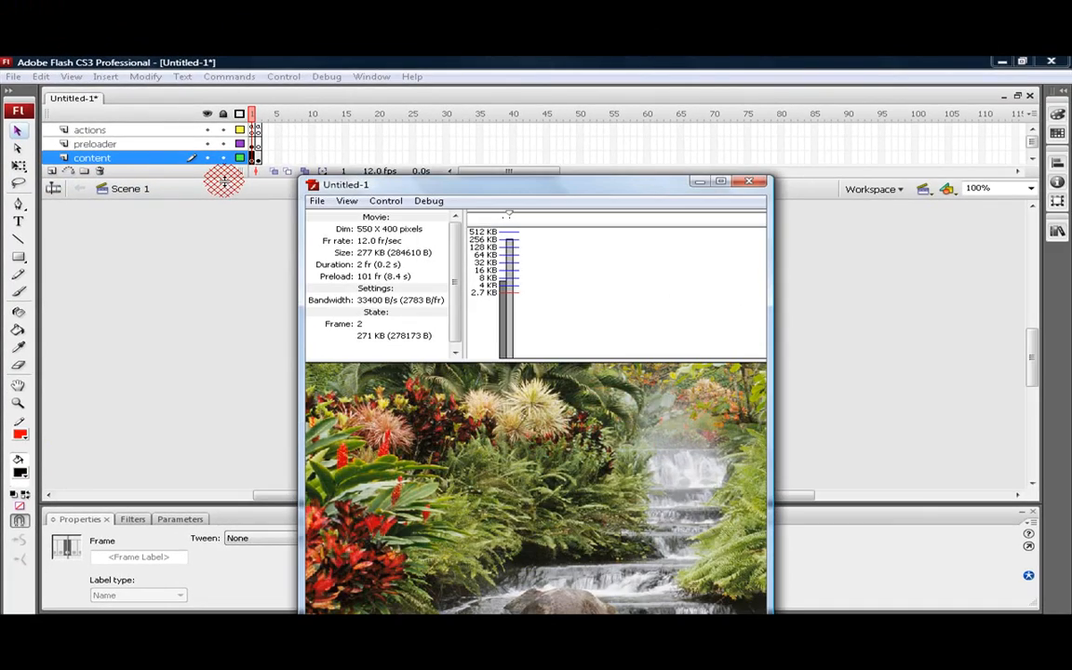
drag(462, 181, 453, 90)
click(343, 109)
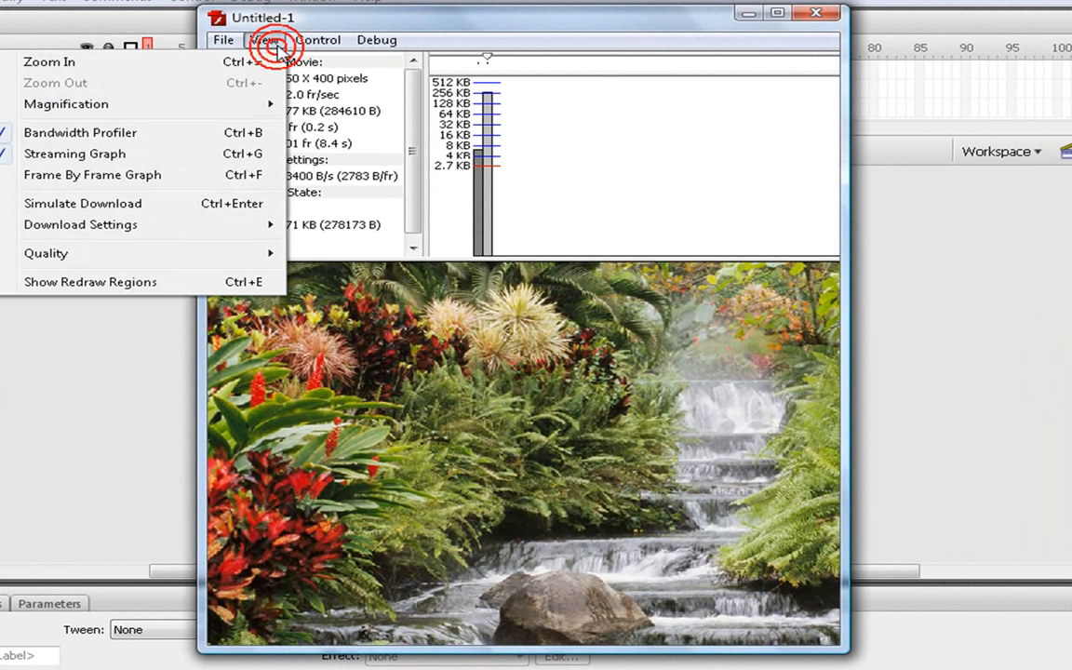
click(186, 207)
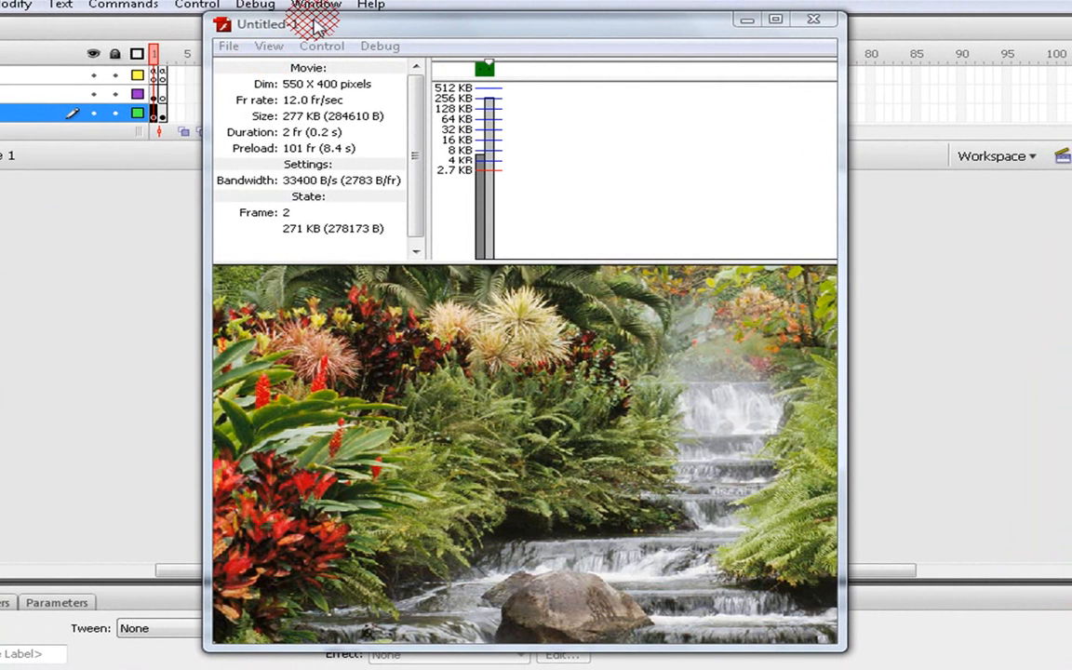
- Choose the 32.6 KB/s download setting for the test movie and simulate the download again
click(321, 47)
click(269, 44)
click(320, 48)
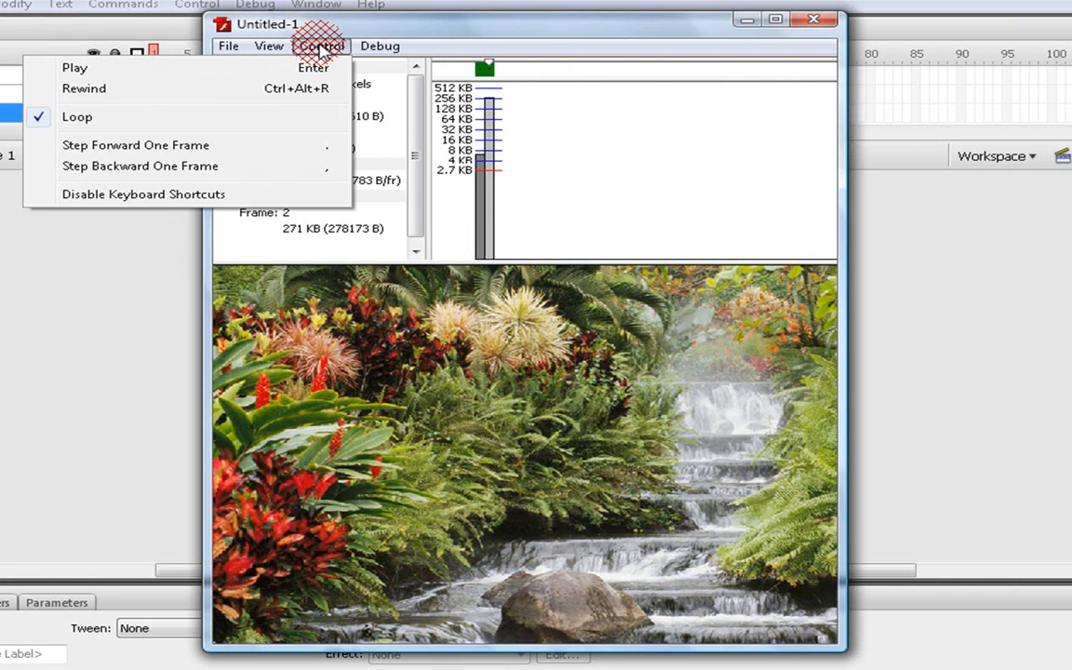
mouse_move(282, 51)
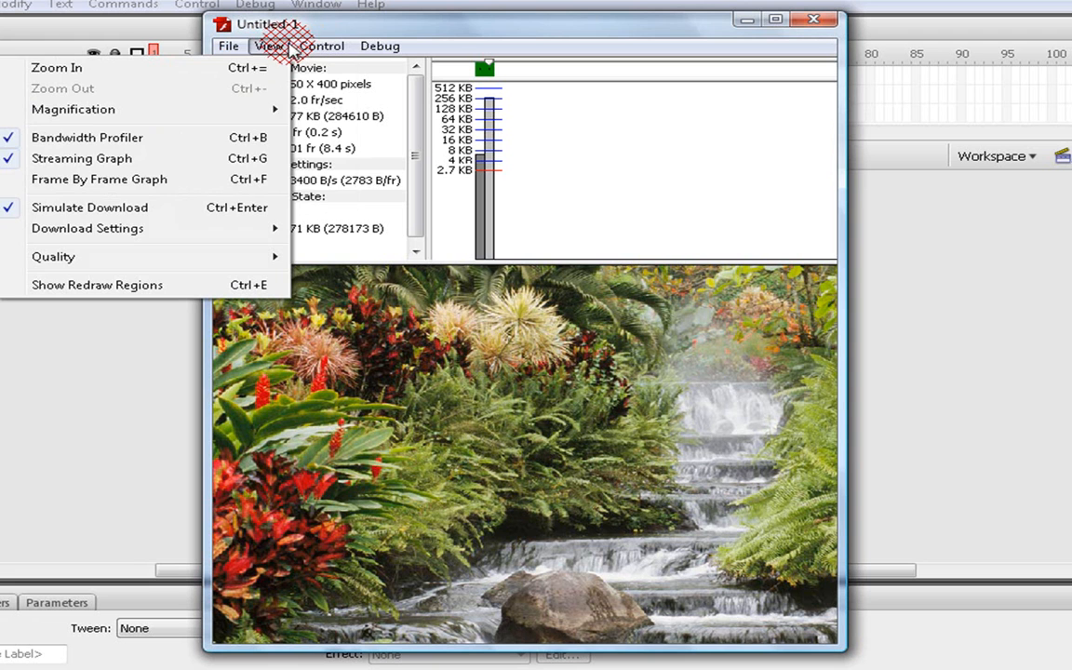
mouse_move(223, 230)
click(344, 290)
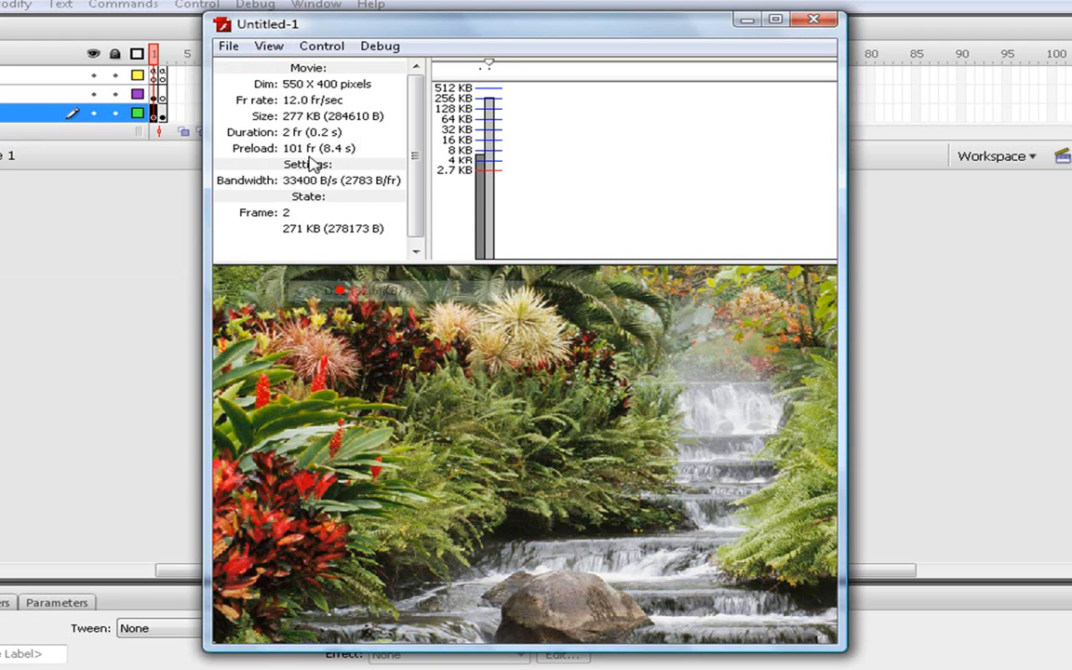
click(269, 45)
click(186, 207)
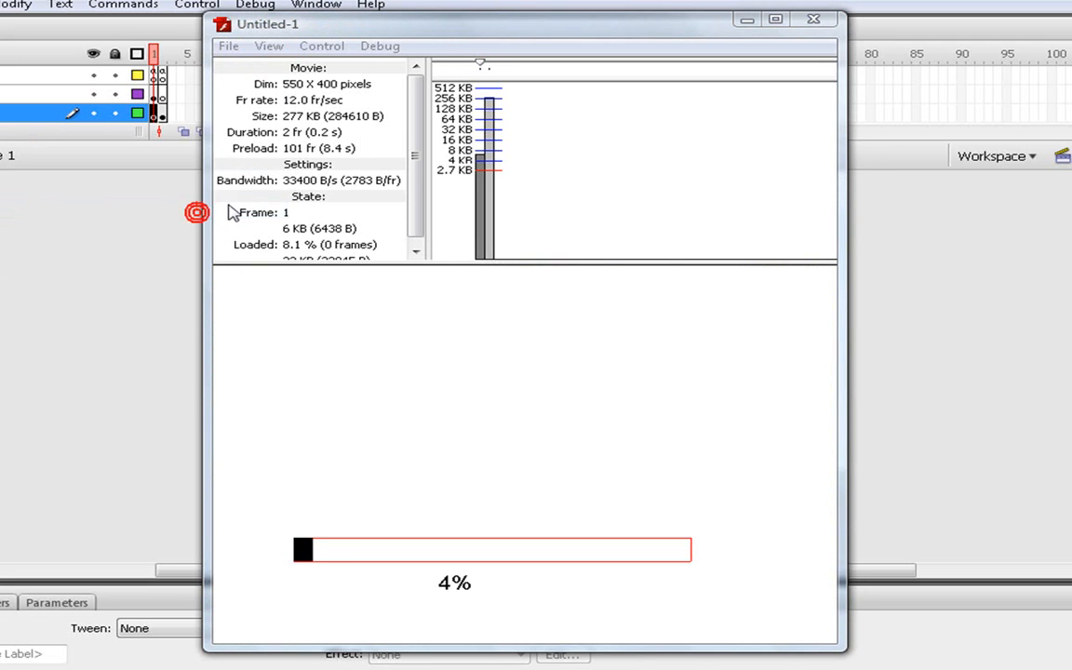